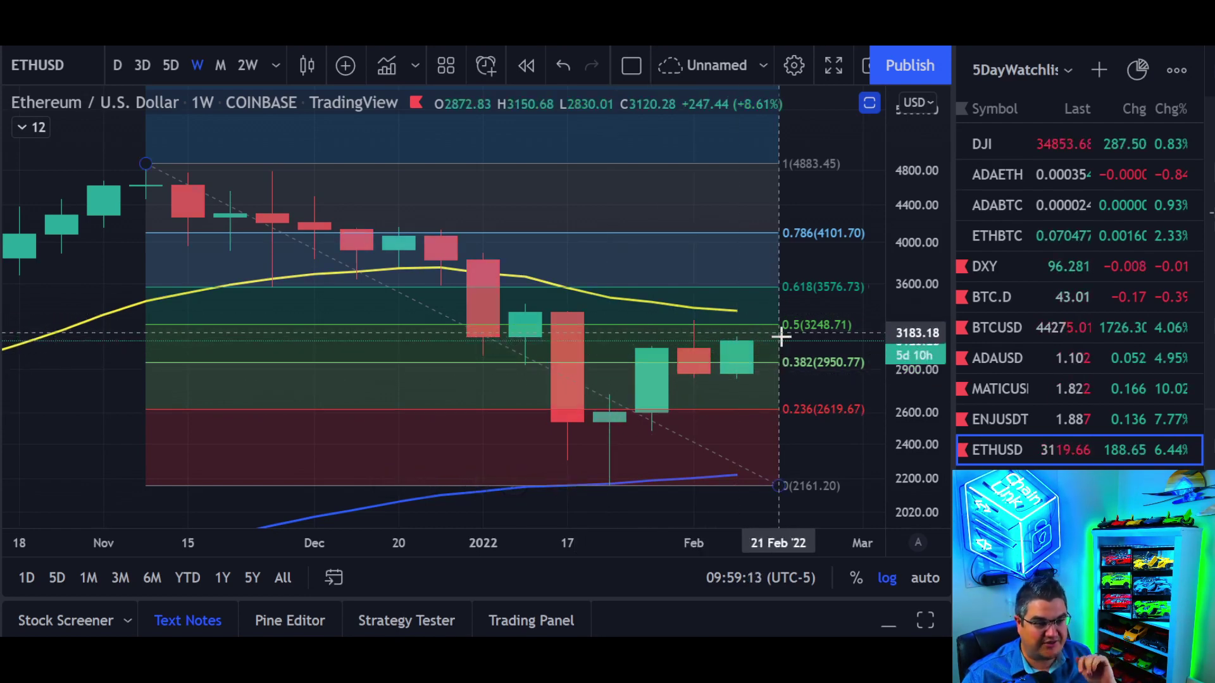
- Select the weekly Fibonacci retracement (4883.45 to 2161.20) to review its levels, e.g. 0.5 at 3248.71
{"action": "left_click", "coordinate": [737, 334]}
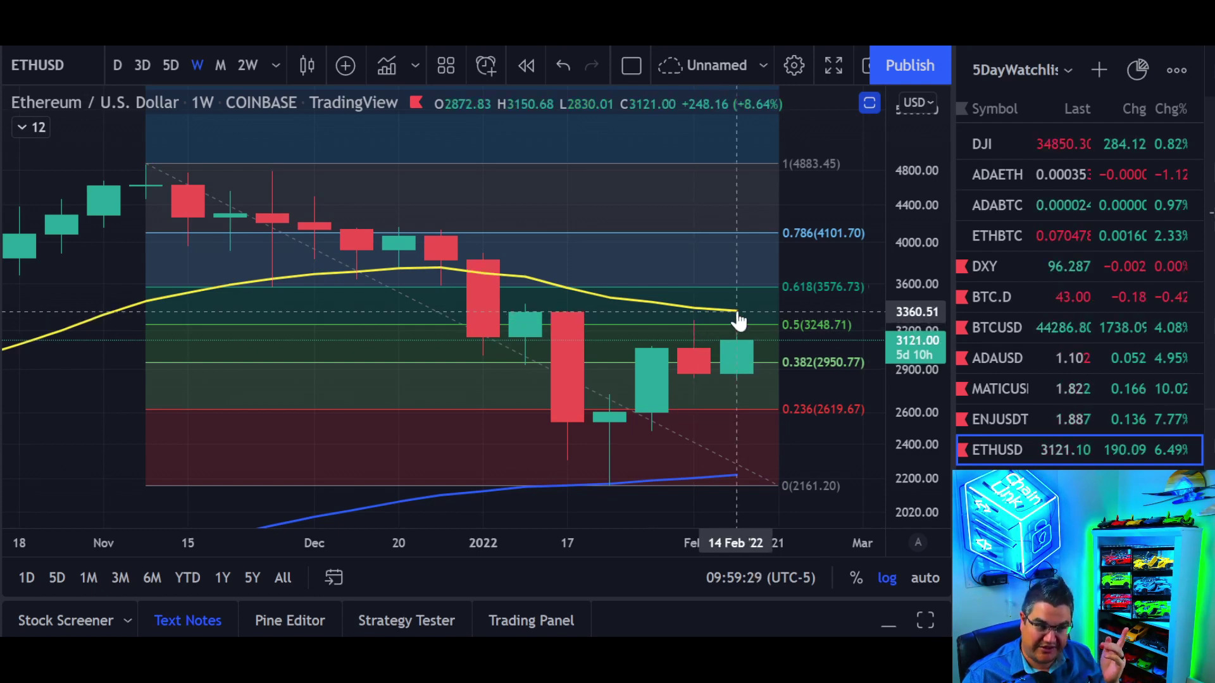
{"action": "scroll", "coordinate": [737, 322], "scroll_direction": "down", "scroll_amount": 5}
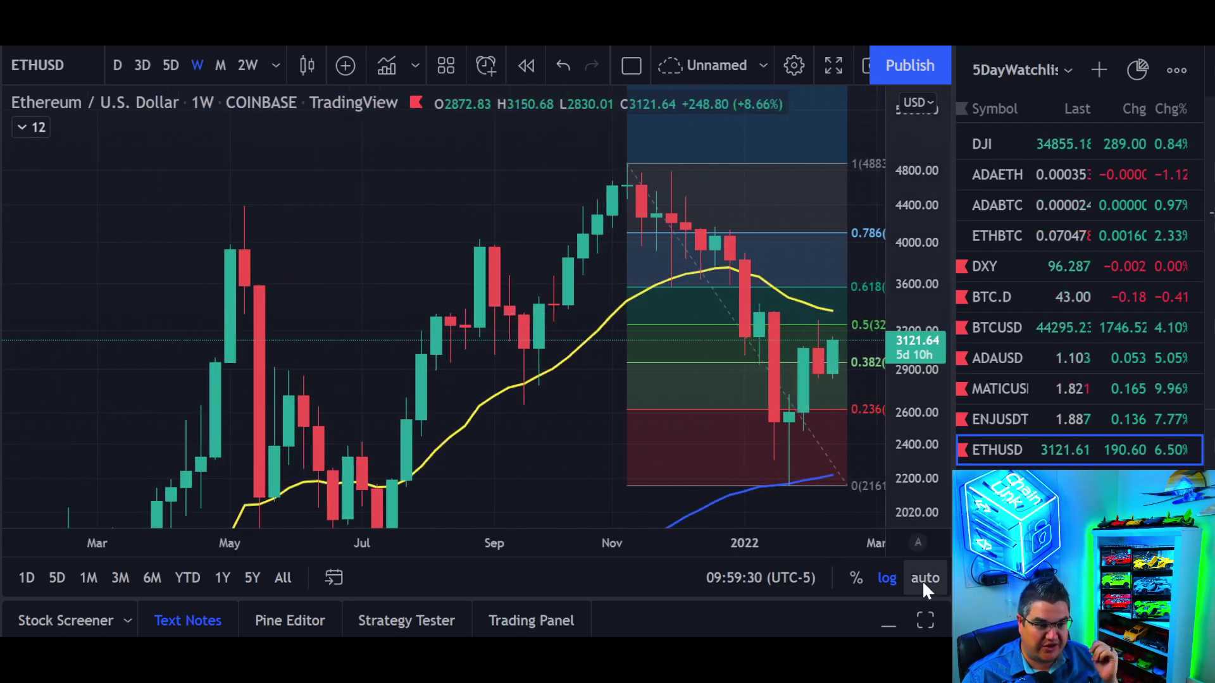
{"action": "left_click", "coordinate": [924, 585]}
{"action": "scroll", "coordinate": [806, 406], "scroll_direction": "down", "scroll_amount": 6}
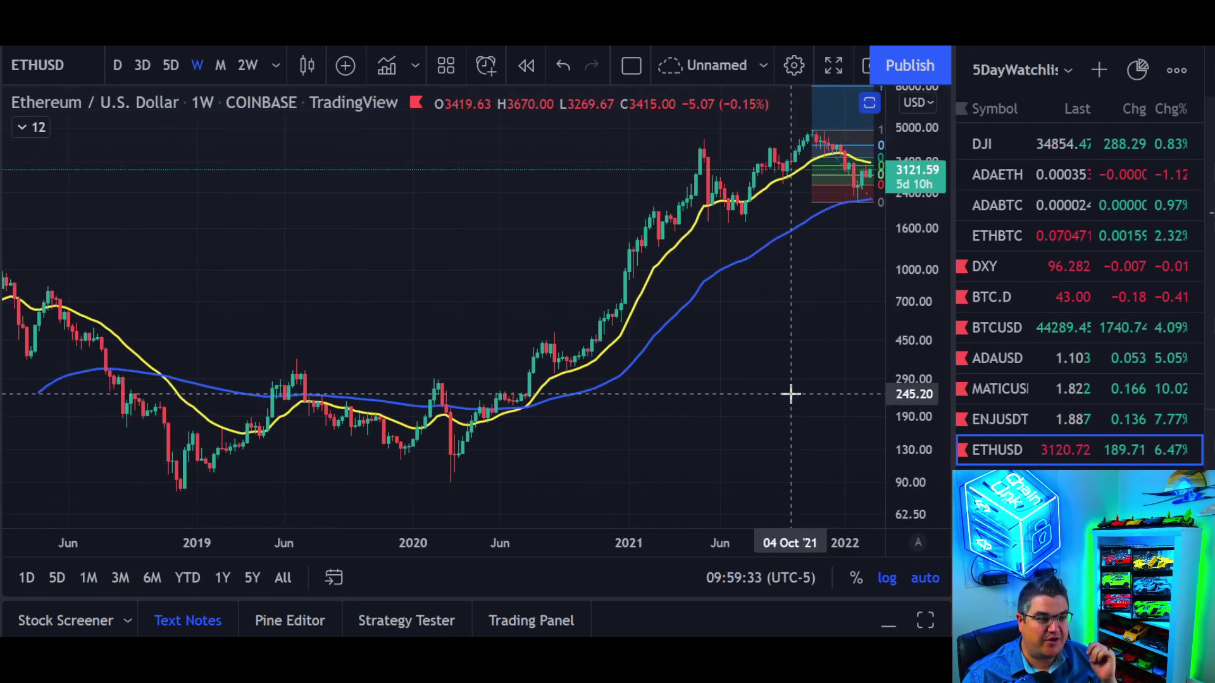
{"action": "left_click_drag", "start_coordinate": [728, 397], "coordinate": [554, 400]}
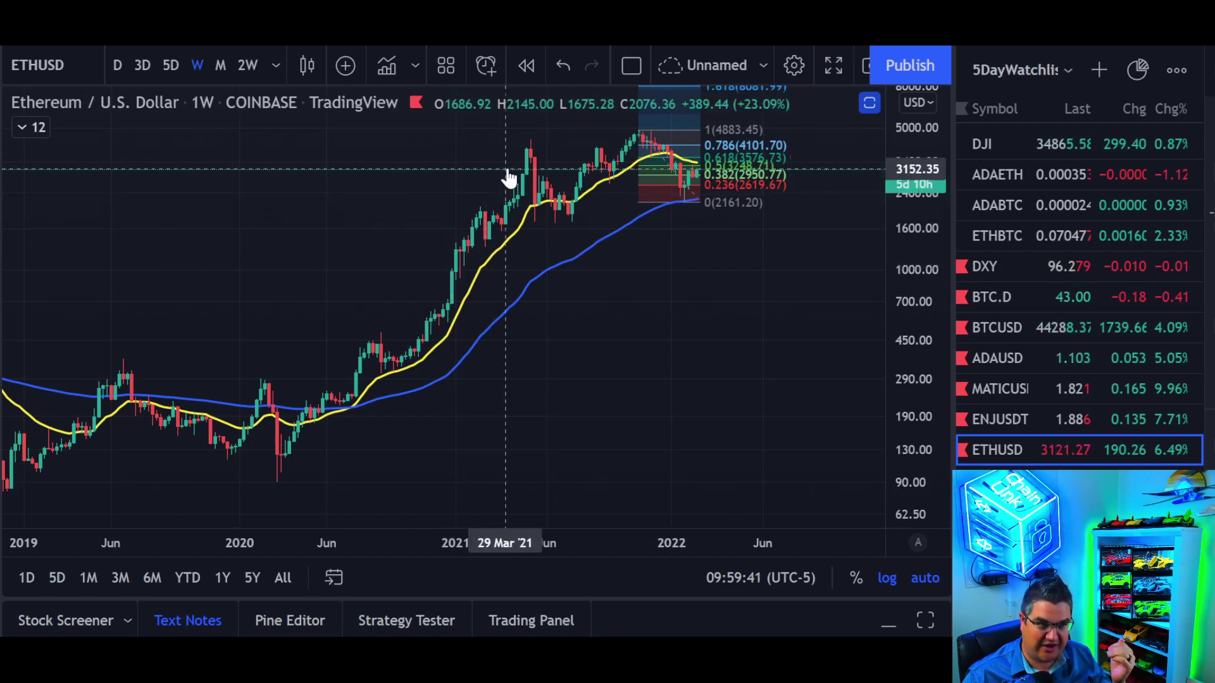
{"action": "scroll", "coordinate": [690, 355], "scroll_direction": "up", "scroll_amount": 3}
{"action": "scroll", "coordinate": [753, 430], "scroll_direction": "left", "scroll_amount": 3}
{"action": "scroll", "coordinate": [689, 342], "scroll_direction": "up", "scroll_amount": 3}
{"action": "scroll", "coordinate": [526, 385], "scroll_direction": "up", "scroll_amount": 2}
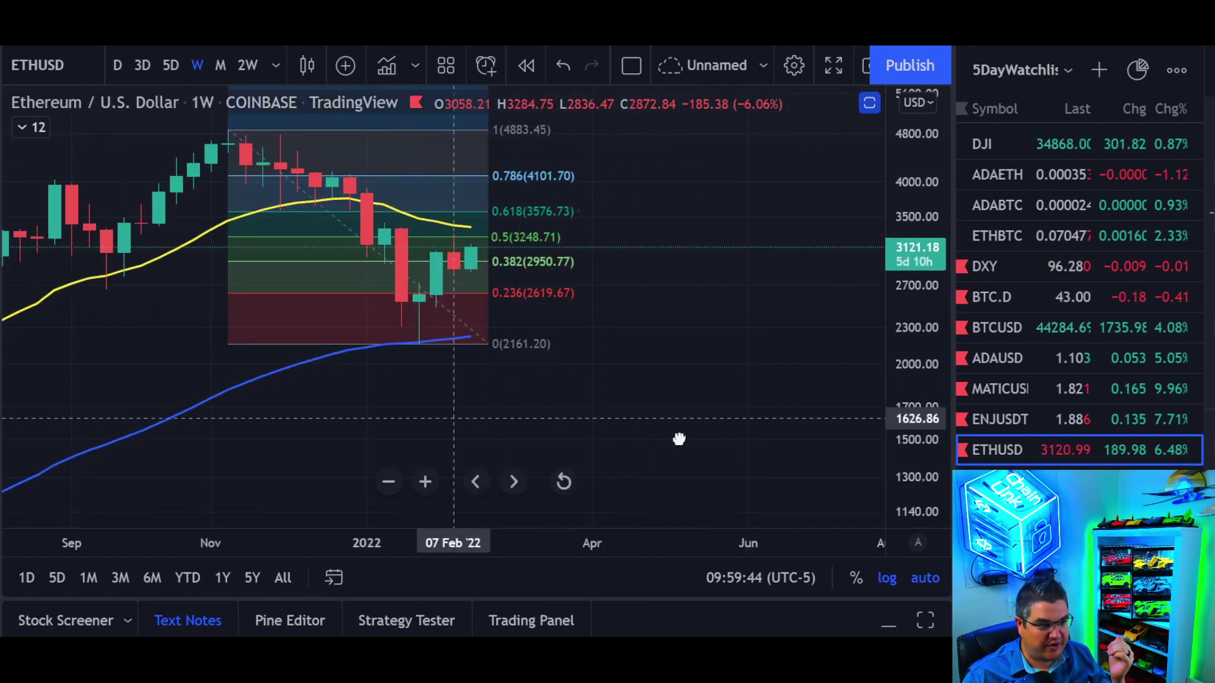
{"action": "scroll", "coordinate": [722, 443], "scroll_direction": "left", "scroll_amount": 3}
{"action": "scroll", "coordinate": [770, 397], "scroll_direction": "up", "scroll_amount": 5}
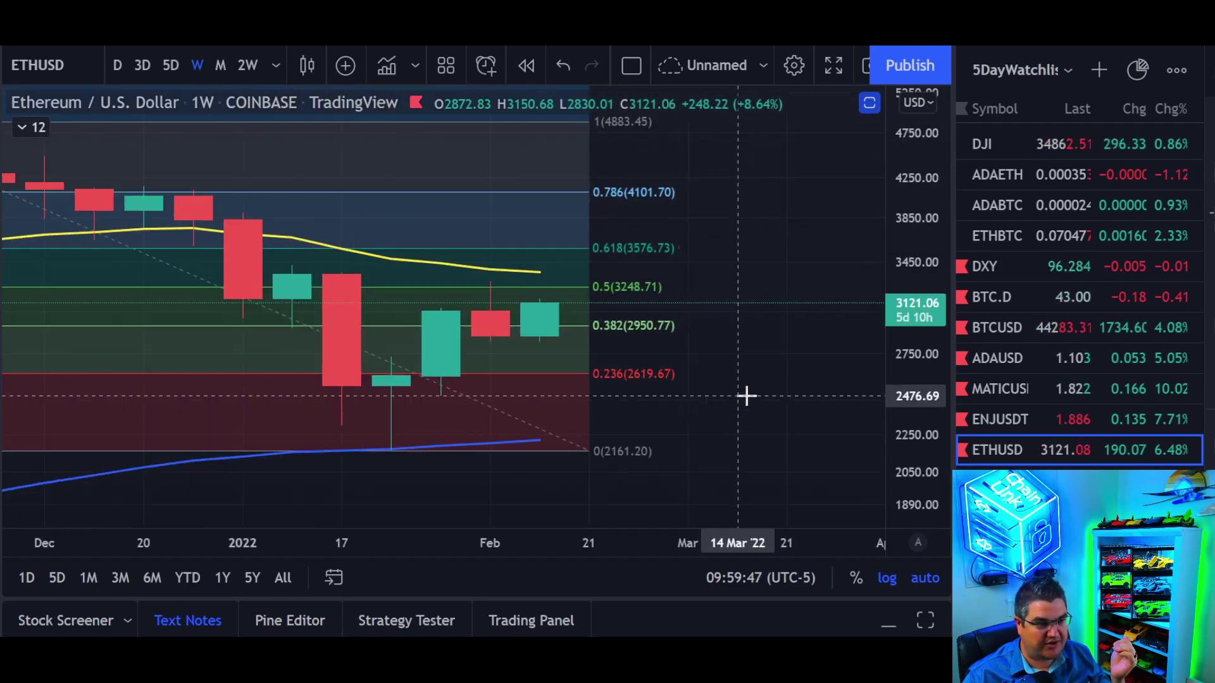
{"action": "scroll", "coordinate": [692, 365], "scroll_direction": "down", "scroll_amount": 5}
{"action": "scroll", "coordinate": [740, 473], "scroll_direction": "left", "scroll_amount": 3}
{"action": "scroll", "coordinate": [727, 424], "scroll_direction": "up", "scroll_amount": 2}
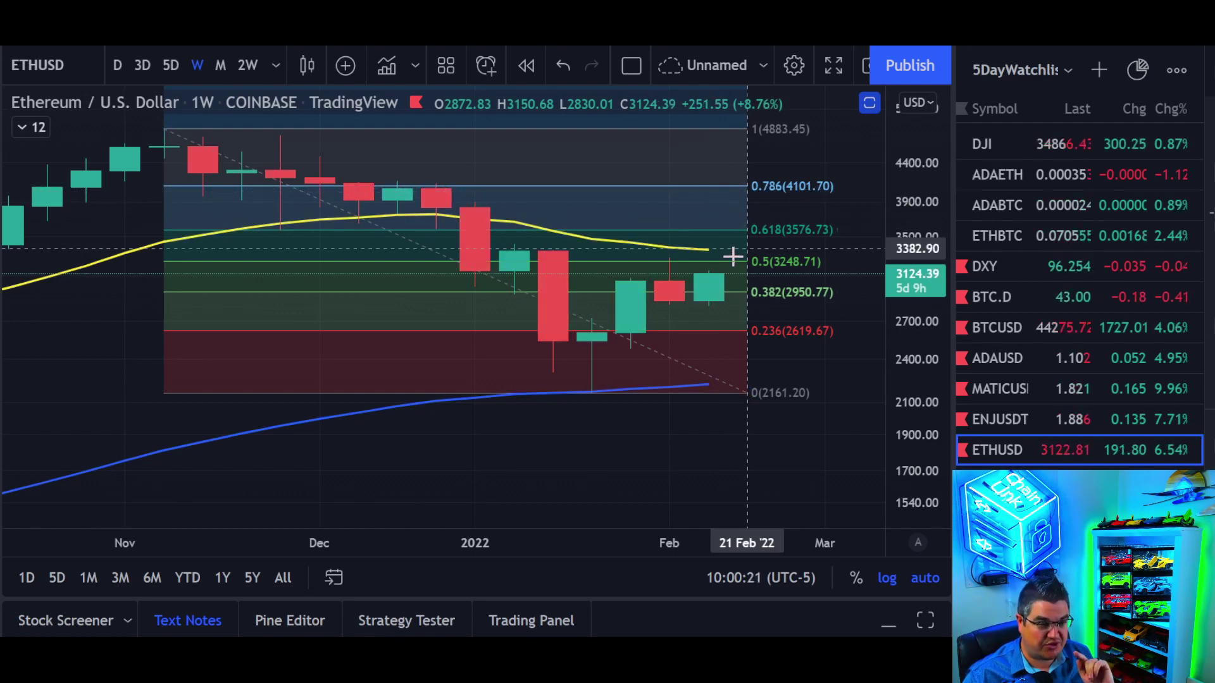
{"action": "scroll", "coordinate": [732, 262], "scroll_direction": "down", "scroll_amount": 2}
{"action": "scroll", "coordinate": [734, 266], "scroll_direction": "up", "scroll_amount": 2}
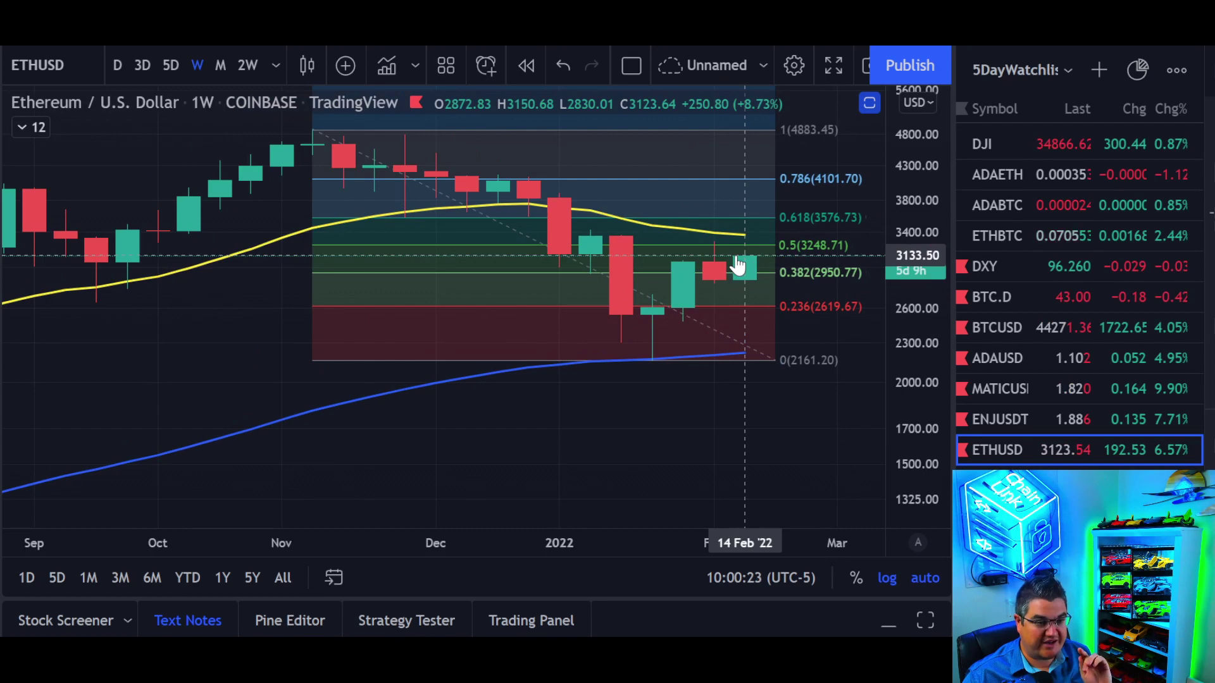
{"action": "scroll", "coordinate": [738, 264], "scroll_direction": "up", "scroll_amount": 2}
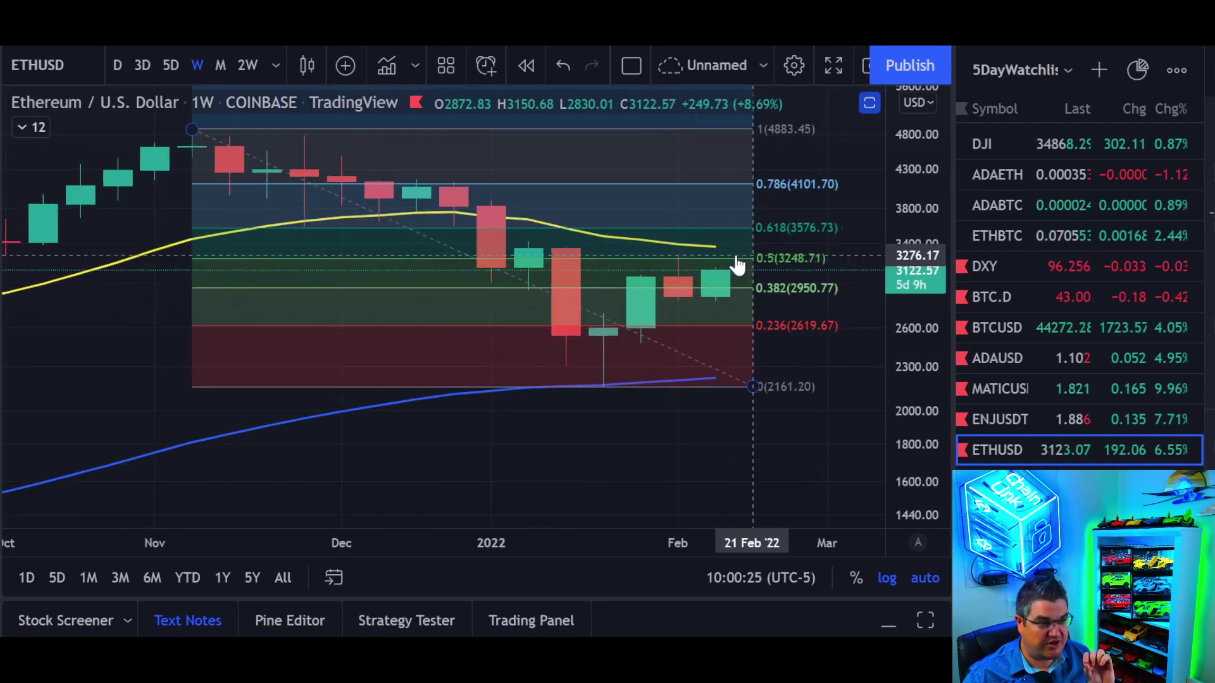
{"action": "mouse_move", "coordinate": [918, 229]}
{"action": "left_mouse_down"}
{"action": "mouse_move", "coordinate": [933, 380]}
{"action": "mouse_move", "coordinate": [918, 247]}
{"action": "left_mouse_up"}
{"action": "left_click_drag", "start_coordinate": [857, 420], "coordinate": [868, 504]}
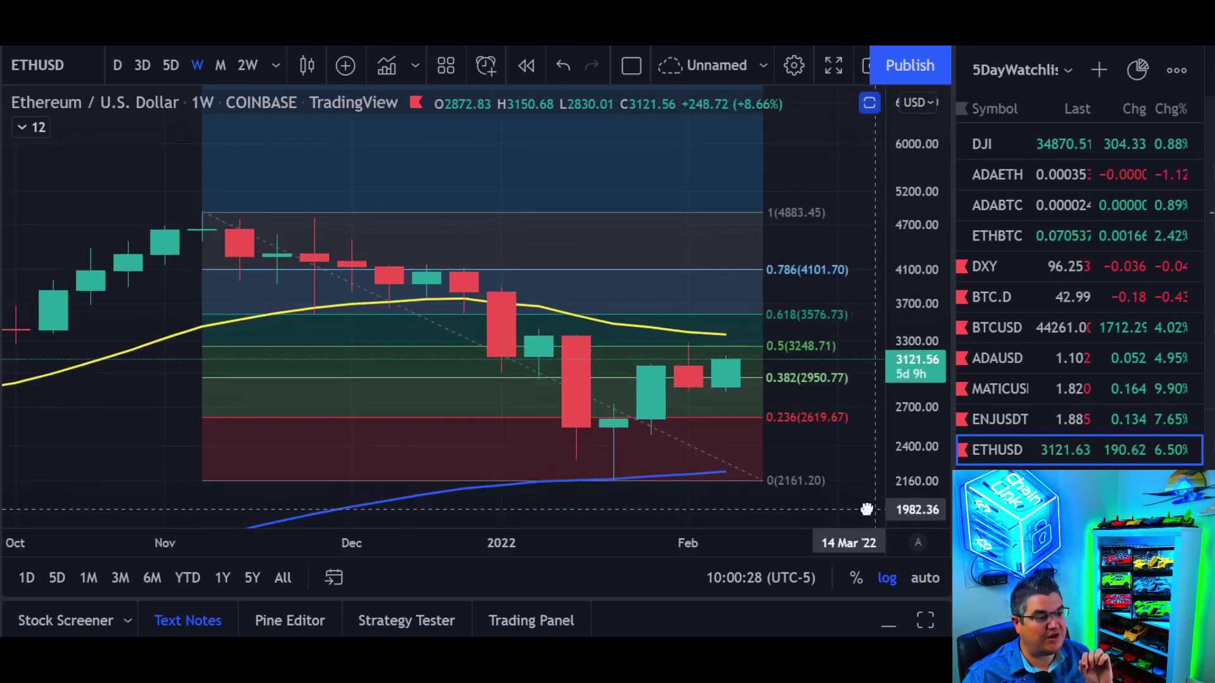
- Switch ETHUSD to 5-day candles and remove all drawings from the chart
{"action": "left_click", "coordinate": [172, 64]}
{"action": "right_click", "coordinate": [138, 160]}
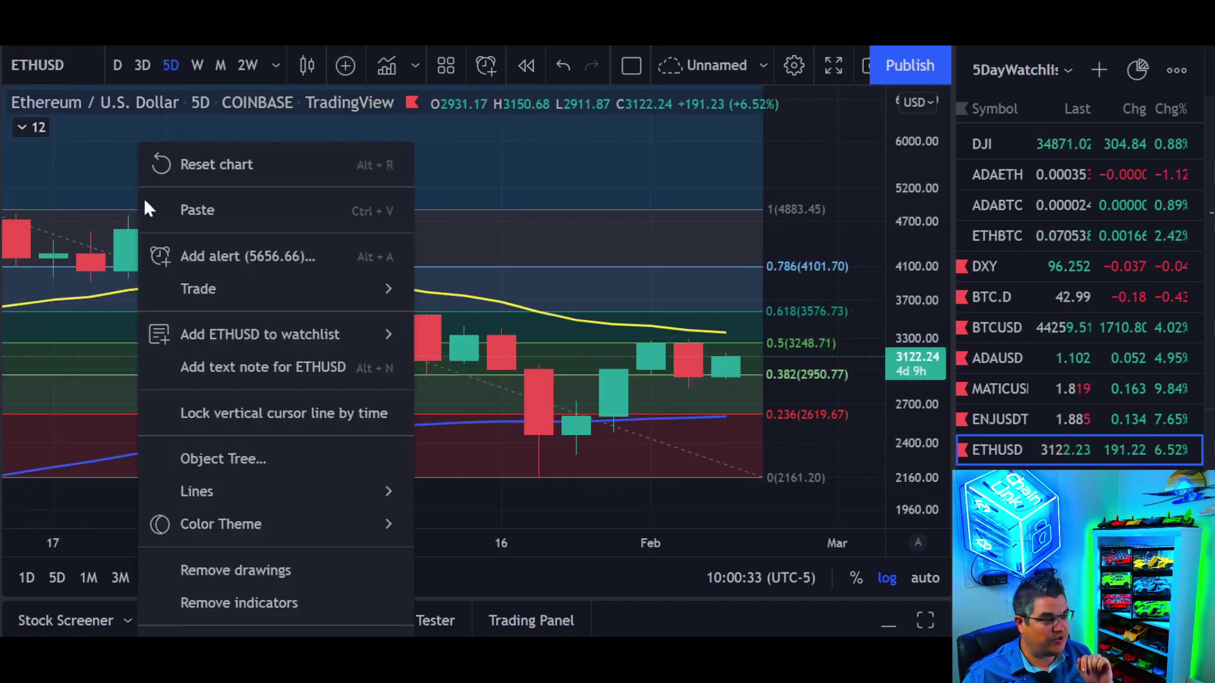
{"action": "left_click", "coordinate": [203, 564]}
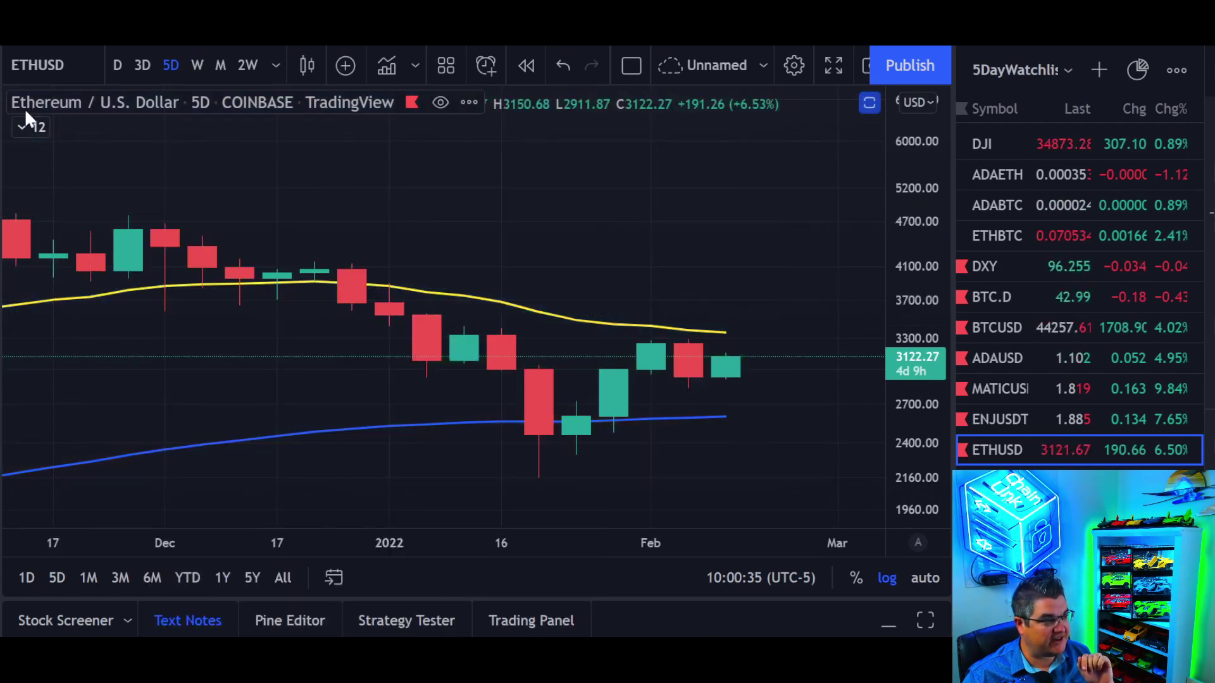
- Turn on the GC [DW] channel indicator and compress the price scale for a wider range
{"action": "left_click", "coordinate": [24, 126]}
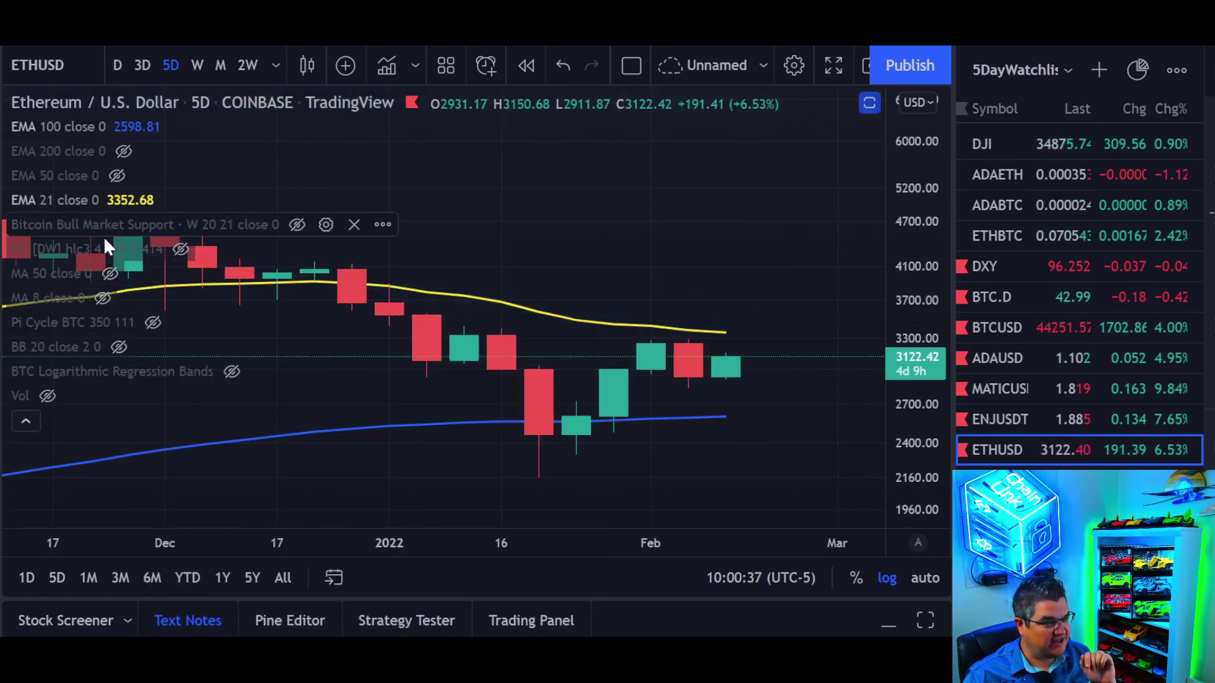
{"action": "left_click", "coordinate": [181, 249]}
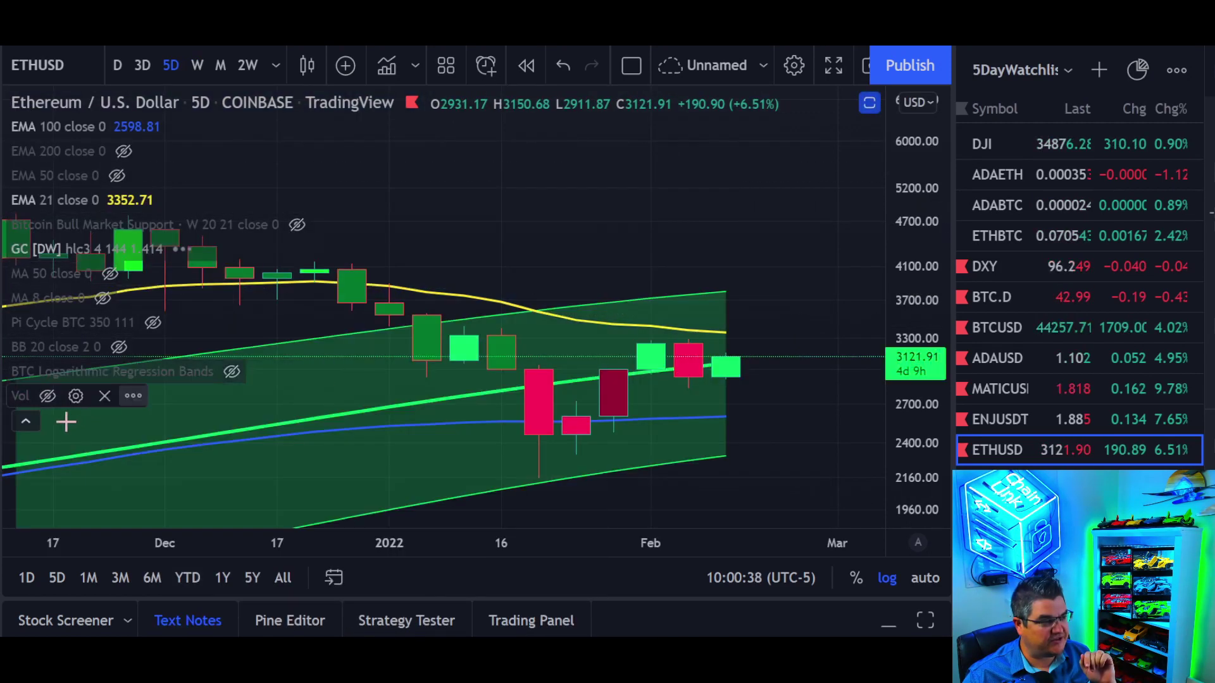
{"action": "left_click", "coordinate": [26, 421]}
{"action": "scroll", "coordinate": [506, 264], "scroll_direction": "down", "scroll_amount": 1}
{"action": "scroll", "coordinate": [531, 260], "scroll_direction": "down", "scroll_amount": 5}
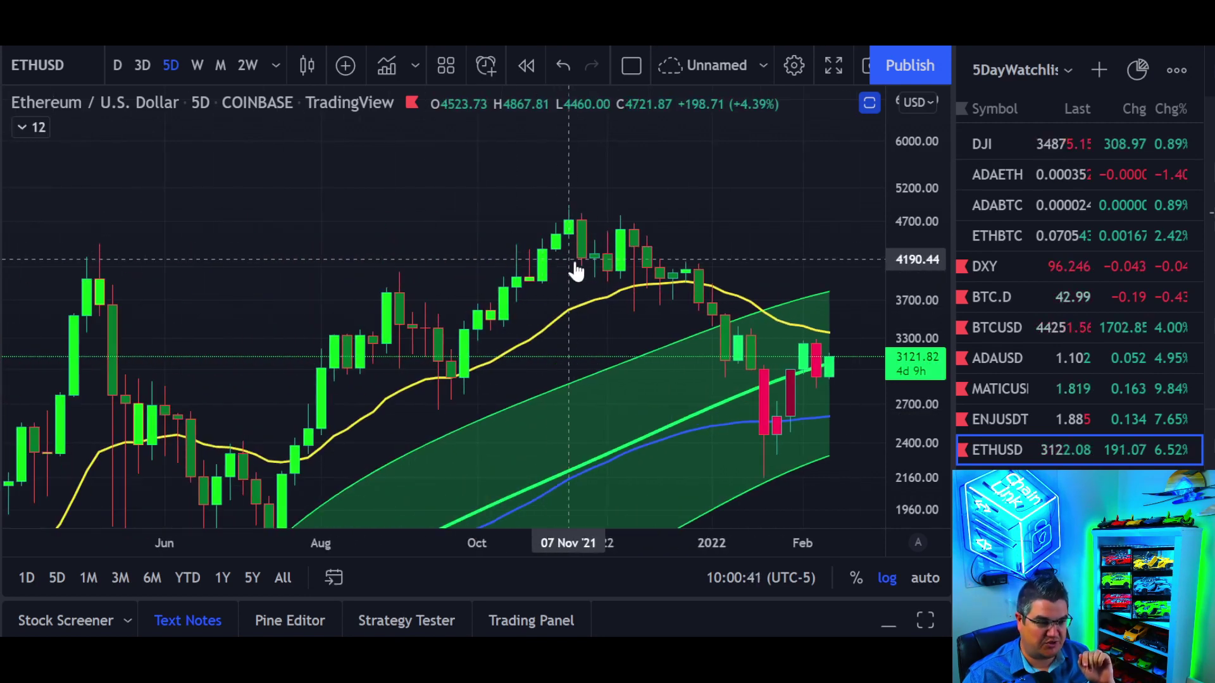
{"action": "left_click_drag", "start_coordinate": [917, 274], "coordinate": [894, 398]}
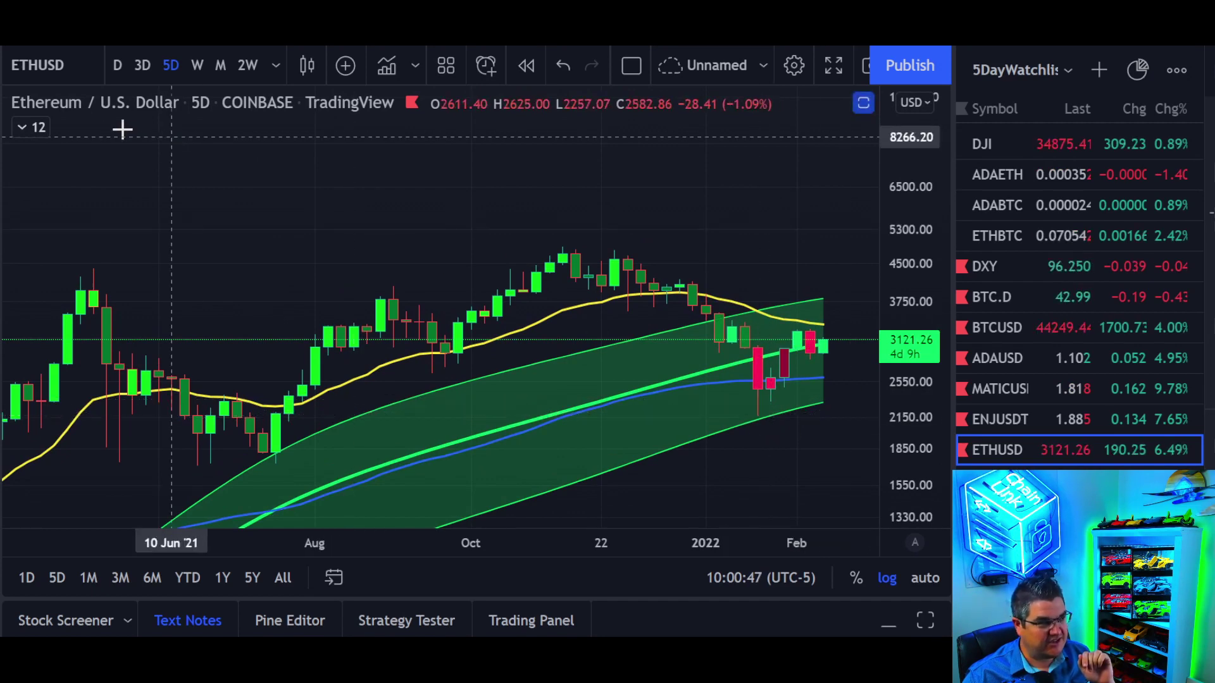
- Hide the EMA 21 and EMA 100 lines, leaving only the GC [DW] band visible
{"action": "left_click", "coordinate": [25, 128]}
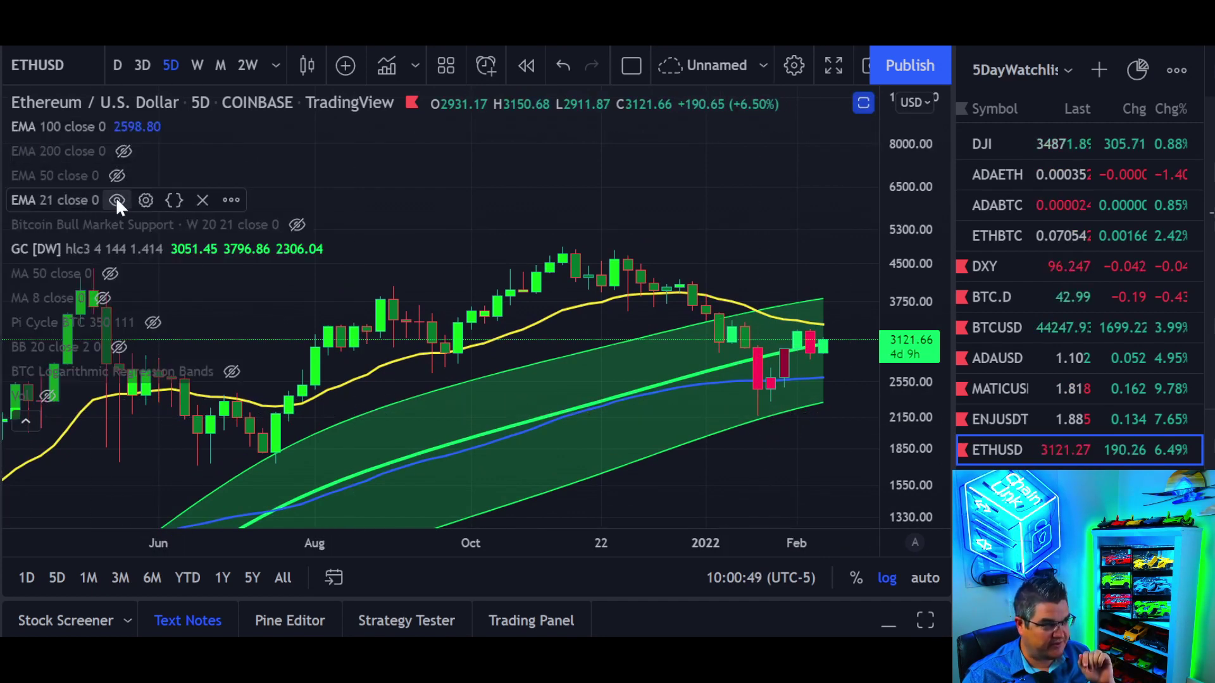
{"action": "left_click", "coordinate": [116, 198]}
{"action": "left_click", "coordinate": [180, 250]}
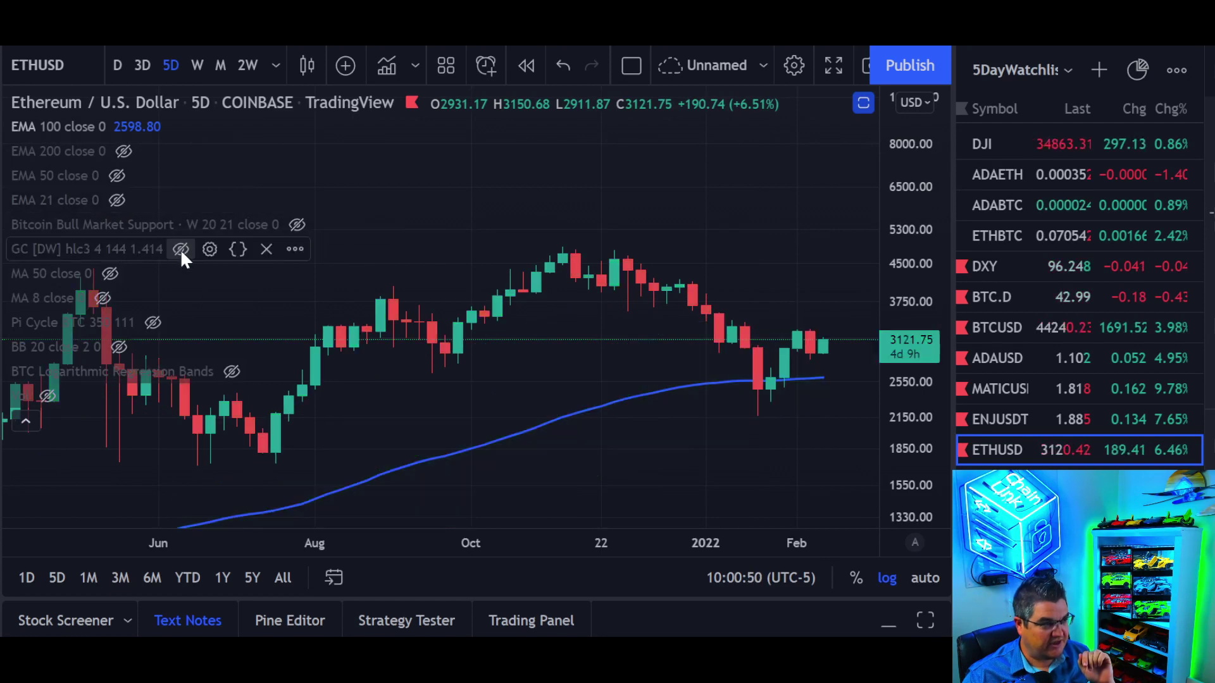
{"action": "left_click", "coordinate": [26, 422]}
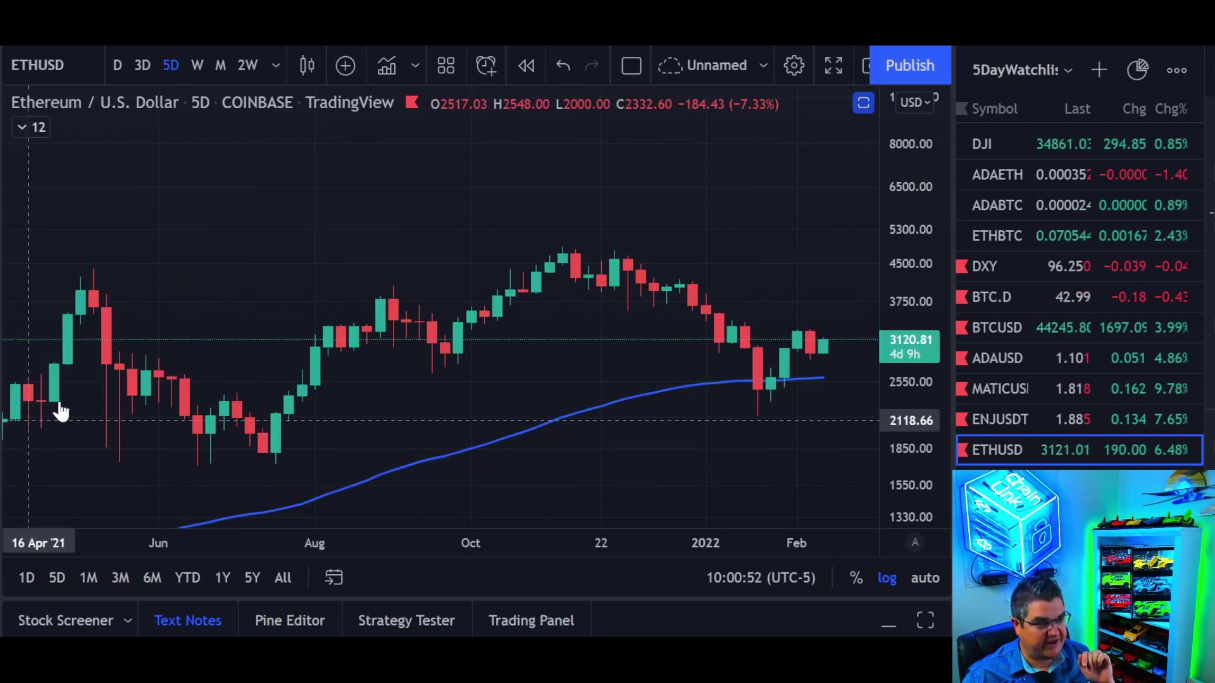
{"action": "left_click", "coordinate": [29, 124]}
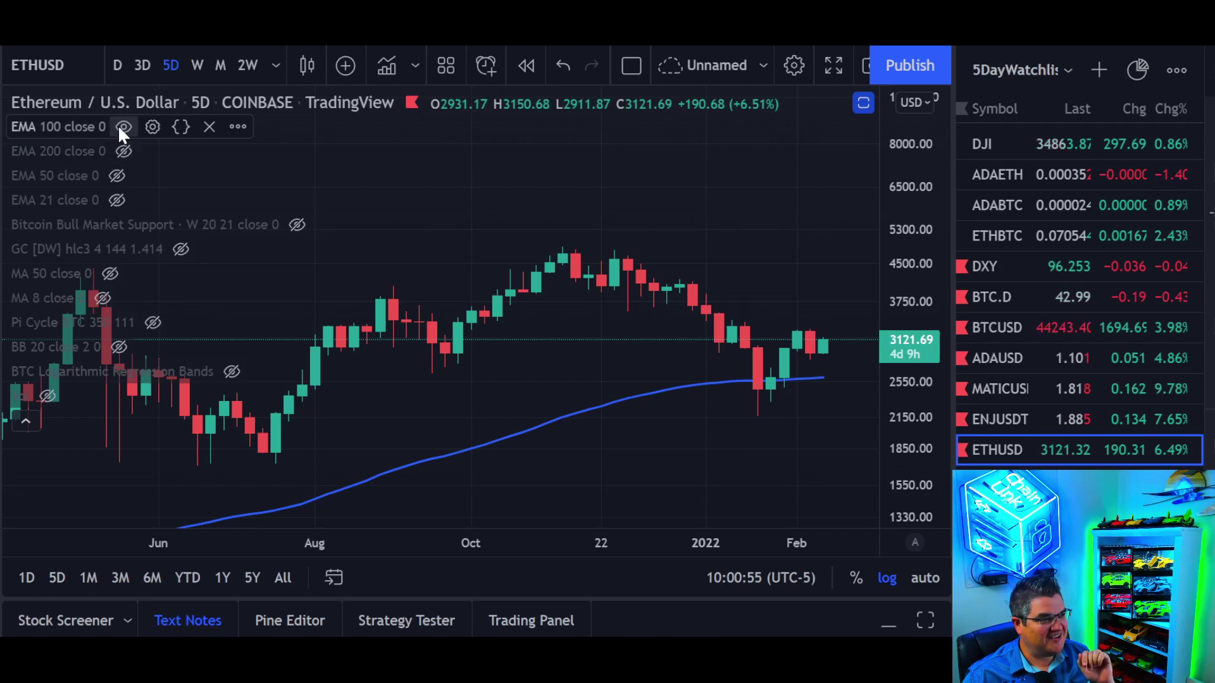
{"action": "left_click", "coordinate": [119, 125]}
{"action": "left_click", "coordinate": [182, 248]}
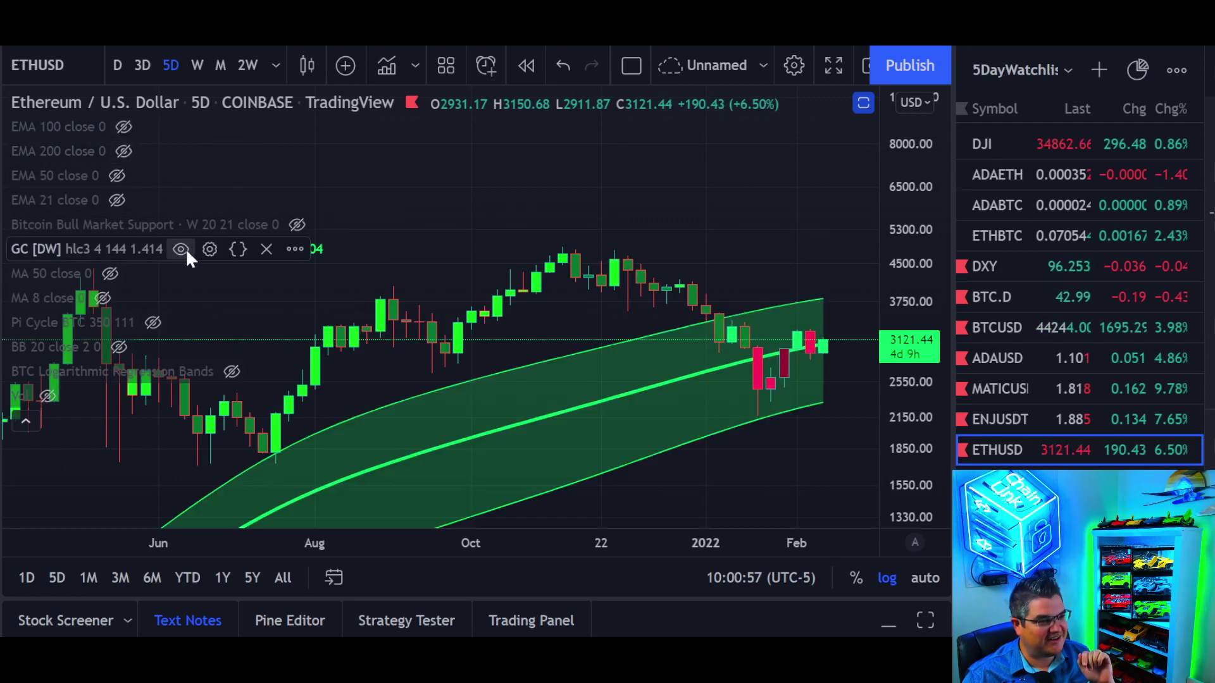
{"action": "left_click", "coordinate": [26, 421]}
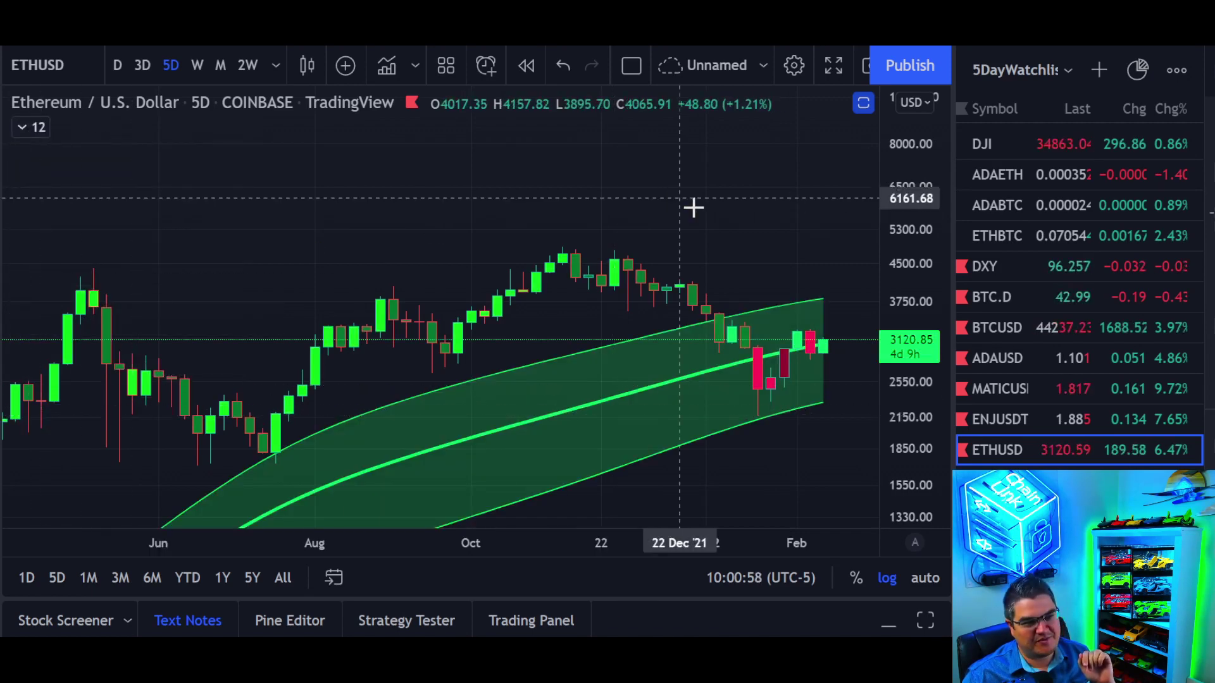
- Zoom out and pan back to 2018 with auto-fit price scale and space after the latest candle
{"action": "scroll", "coordinate": [721, 219], "scroll_direction": "up", "scroll_amount": 3}
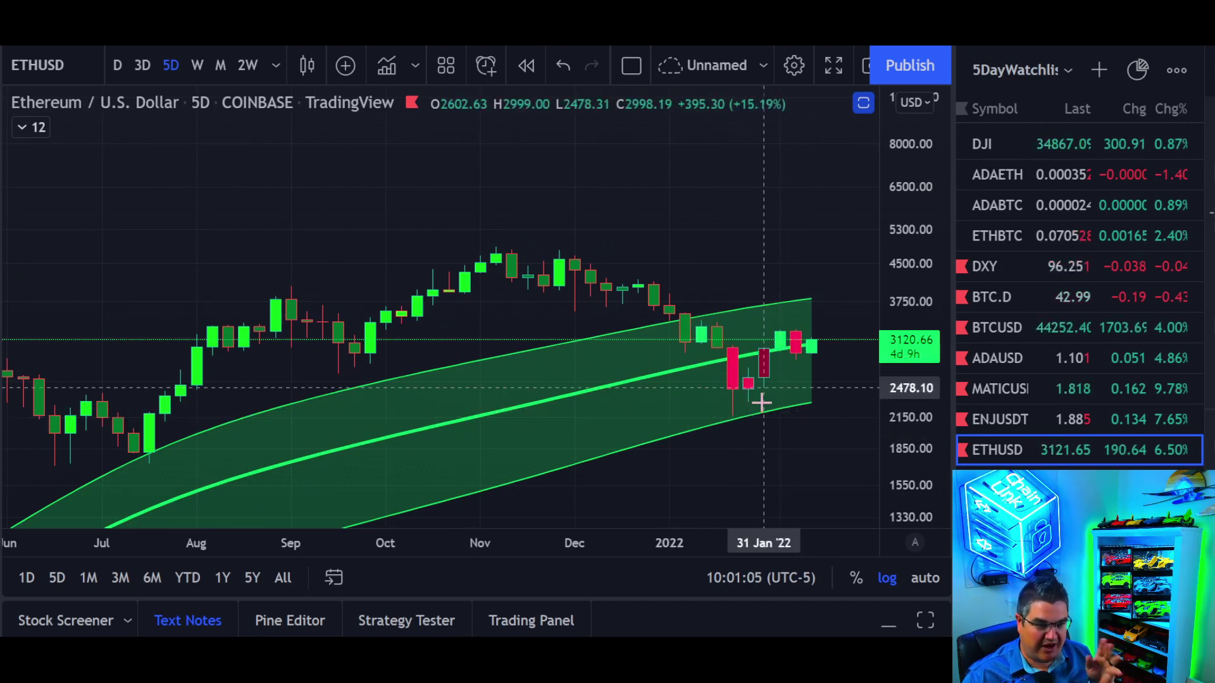
{"action": "scroll", "coordinate": [765, 393], "scroll_direction": "down", "scroll_amount": 3}
{"action": "left_click_drag", "start_coordinate": [900, 276], "coordinate": [913, 393]}
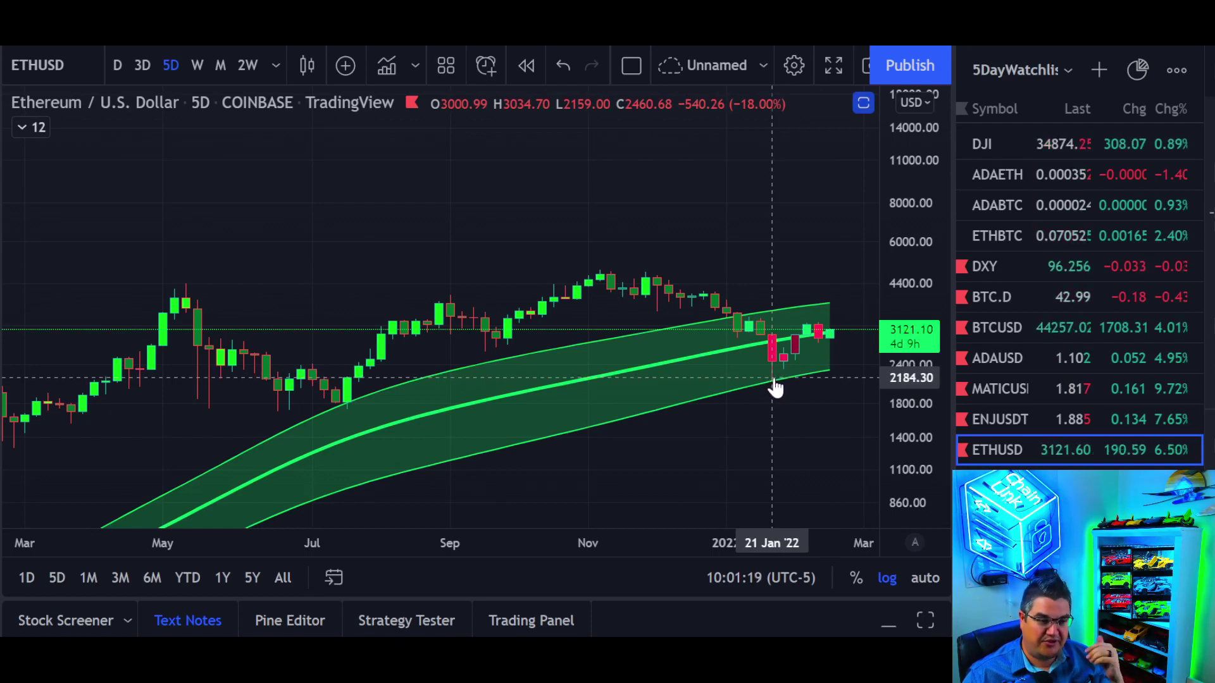
{"action": "left_click_drag", "start_coordinate": [711, 434], "coordinate": [783, 263]}
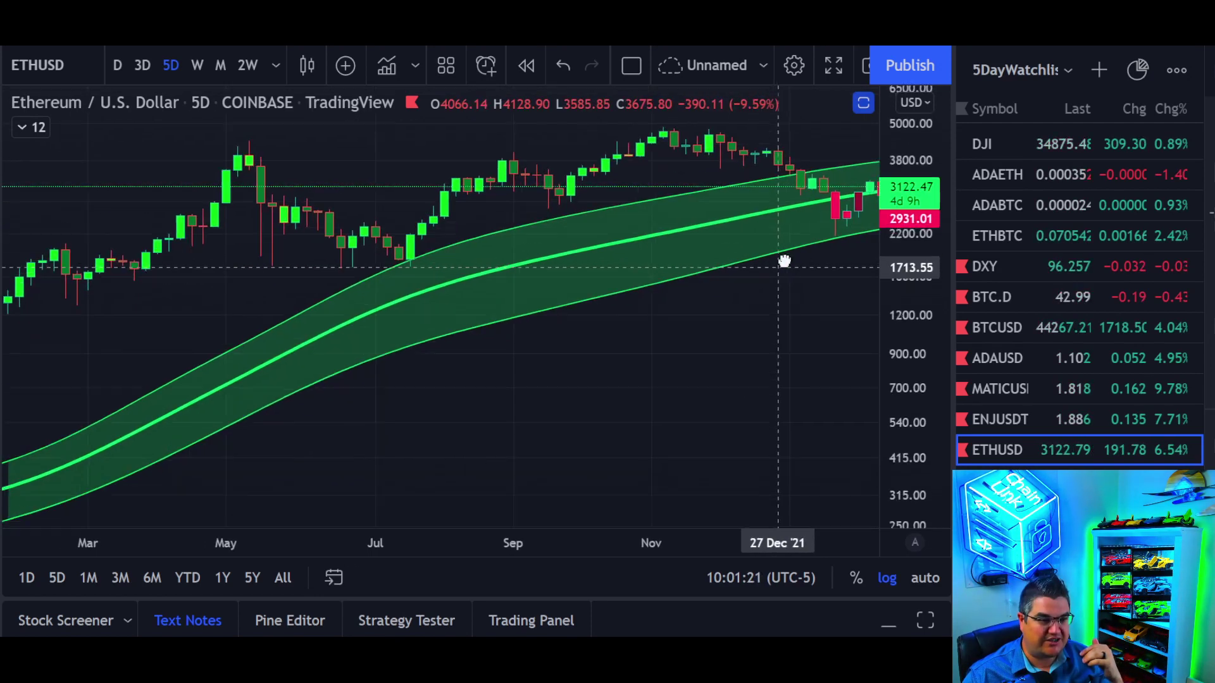
{"action": "scroll", "coordinate": [767, 285], "scroll_direction": "down", "scroll_amount": 5}
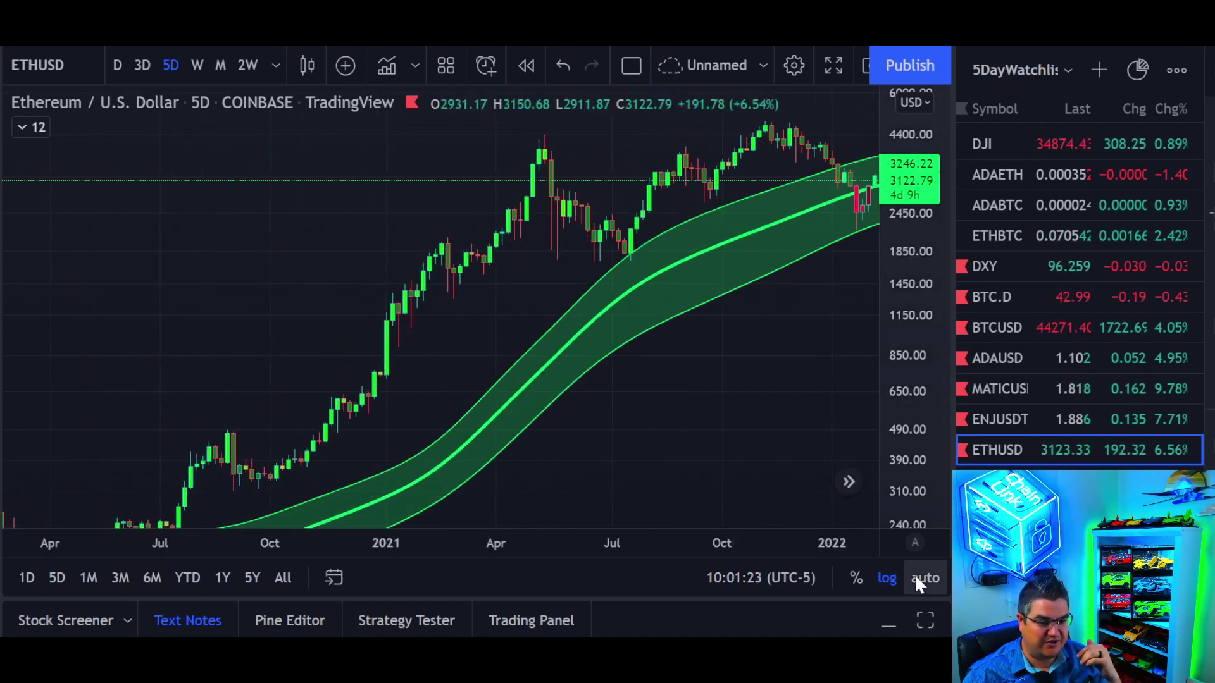
{"action": "left_click", "coordinate": [922, 578]}
{"action": "scroll", "coordinate": [639, 373], "scroll_direction": "down", "scroll_amount": 8}
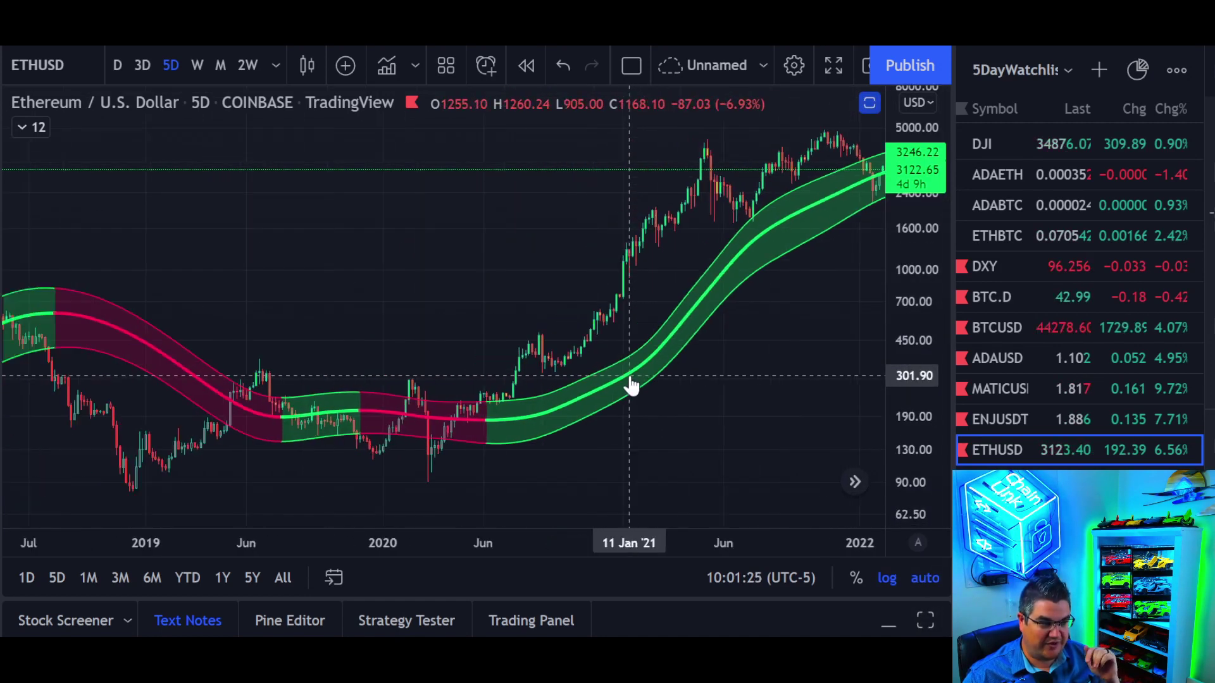
{"action": "scroll", "coordinate": [665, 386], "scroll_direction": "down", "scroll_amount": 2}
{"action": "left_click_drag", "start_coordinate": [690, 396], "coordinate": [615, 377]}
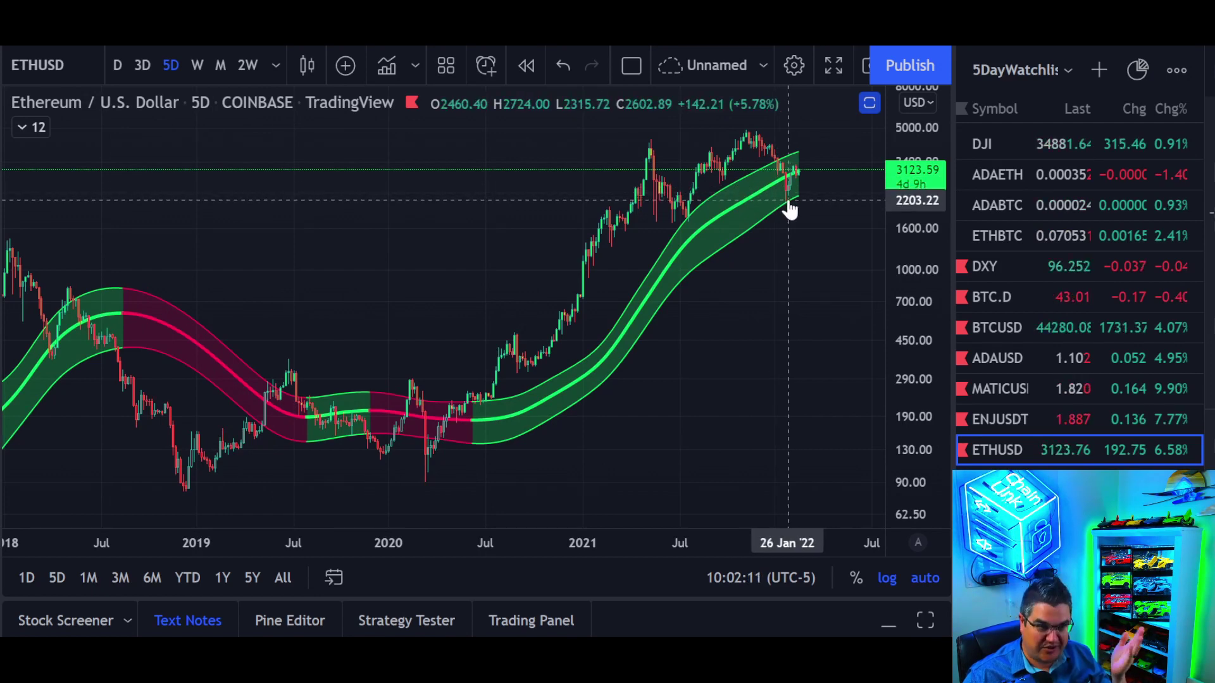
- Zoom in so the late-2021 to February 2022 candles sit near the chart's right edge
{"action": "scroll", "coordinate": [788, 212], "scroll_direction": "up", "scroll_amount": 10}
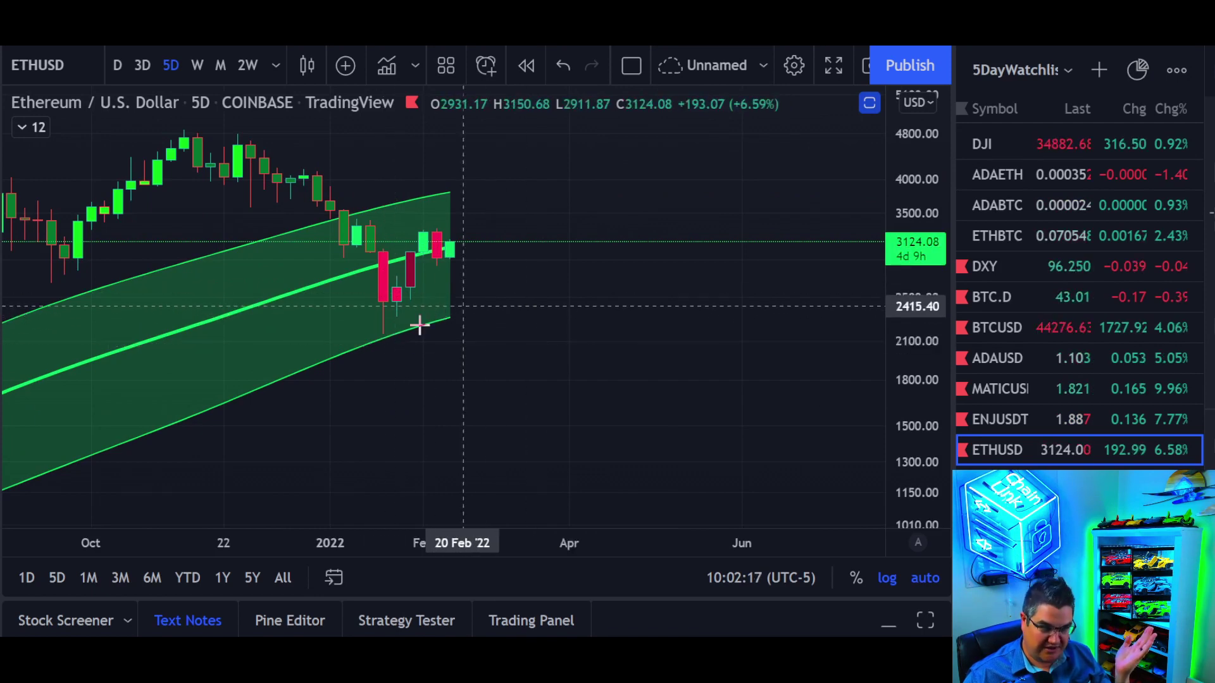
{"action": "left_click_drag", "start_coordinate": [505, 301], "coordinate": [787, 282]}
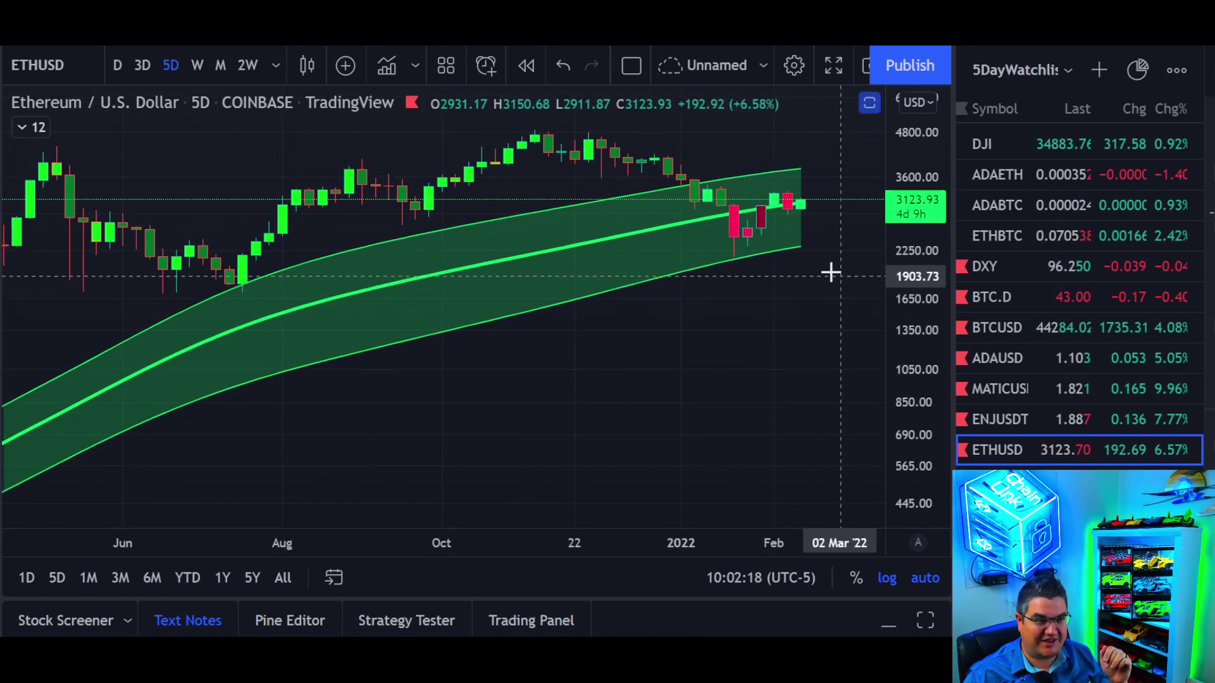
{"action": "scroll", "coordinate": [831, 273], "scroll_direction": "up", "scroll_amount": 3}
{"action": "scroll", "coordinate": [806, 272], "scroll_direction": "up", "scroll_amount": 1}
{"action": "scroll", "coordinate": [746, 266], "scroll_direction": "down", "scroll_amount": 4}
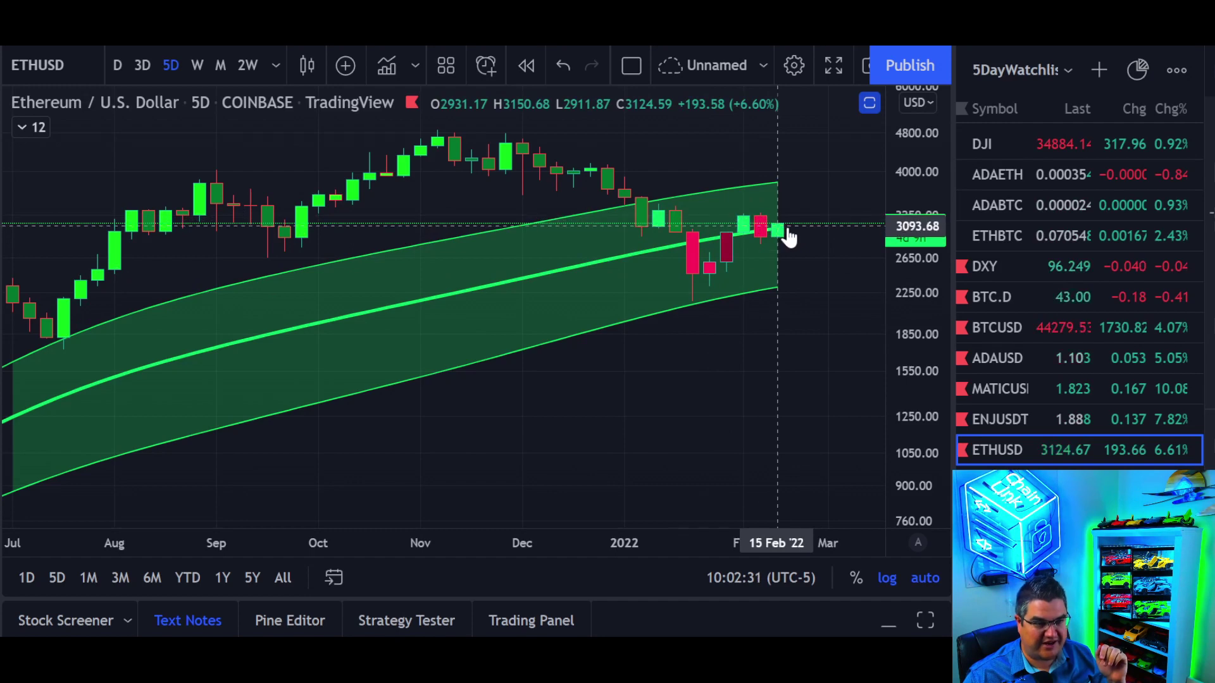
{"action": "scroll", "coordinate": [776, 223], "scroll_direction": "up", "scroll_amount": 1}
{"action": "scroll", "coordinate": [776, 223], "scroll_direction": "up", "scroll_amount": 2}
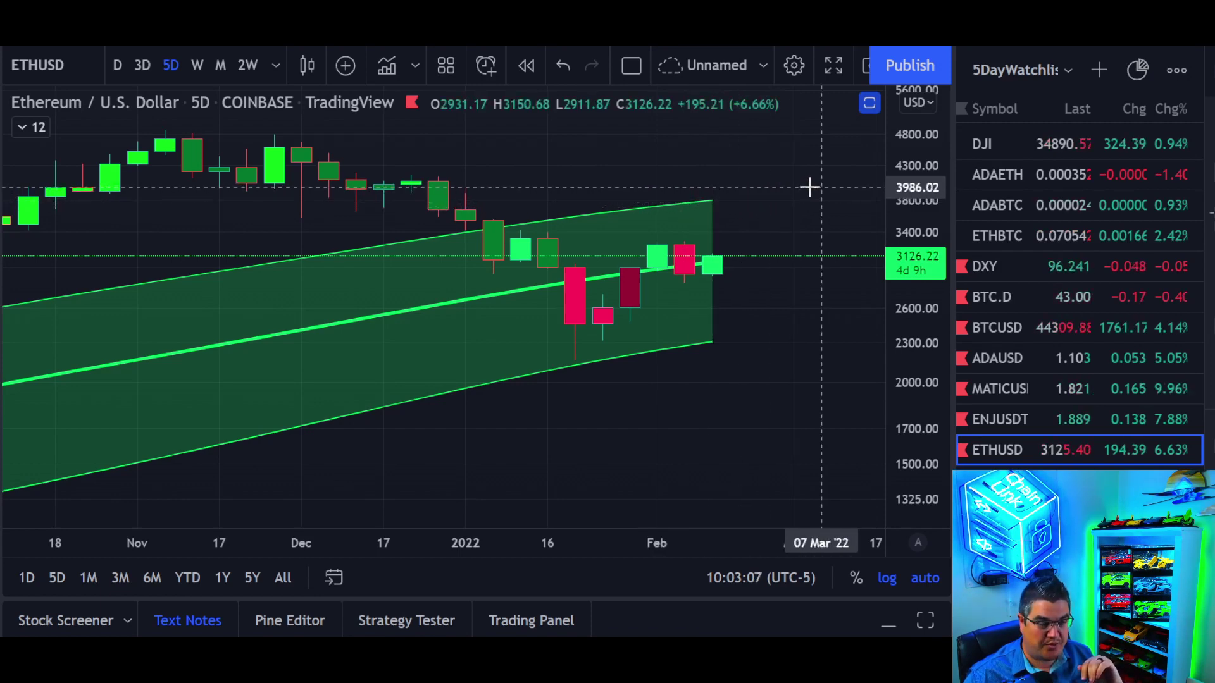
{"action": "scroll", "coordinate": [817, 187], "scroll_direction": "down", "scroll_amount": 3}
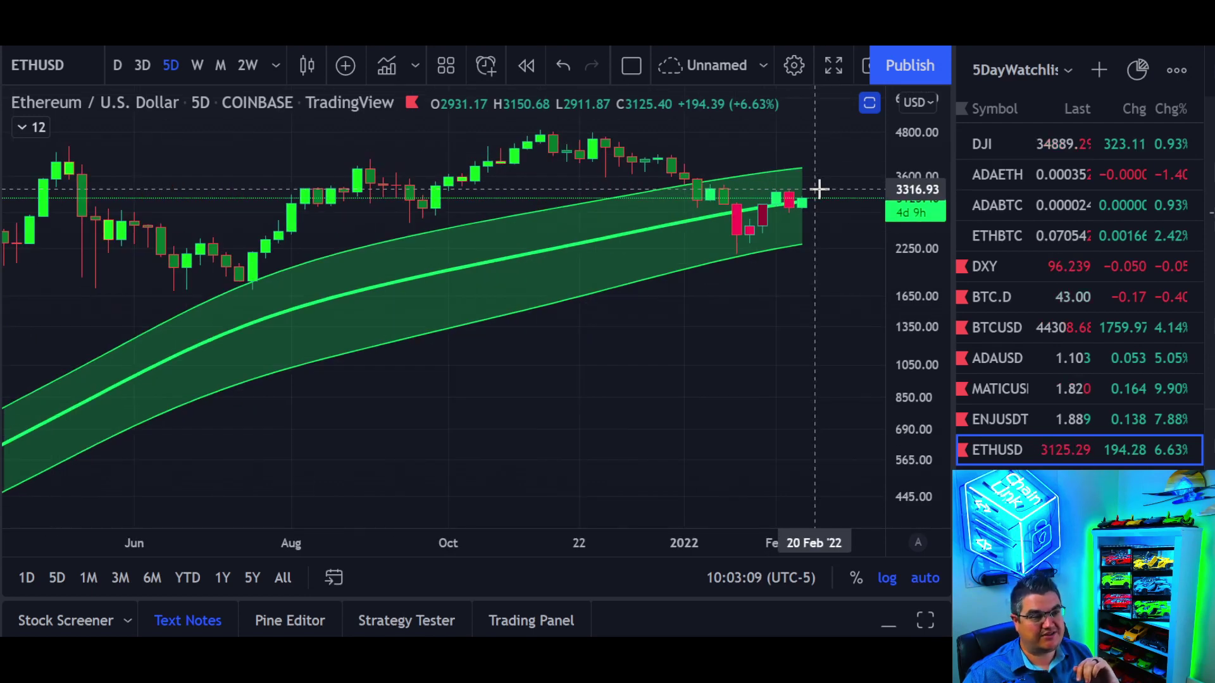
{"action": "scroll", "coordinate": [821, 197], "scroll_direction": "up", "scroll_amount": 3}
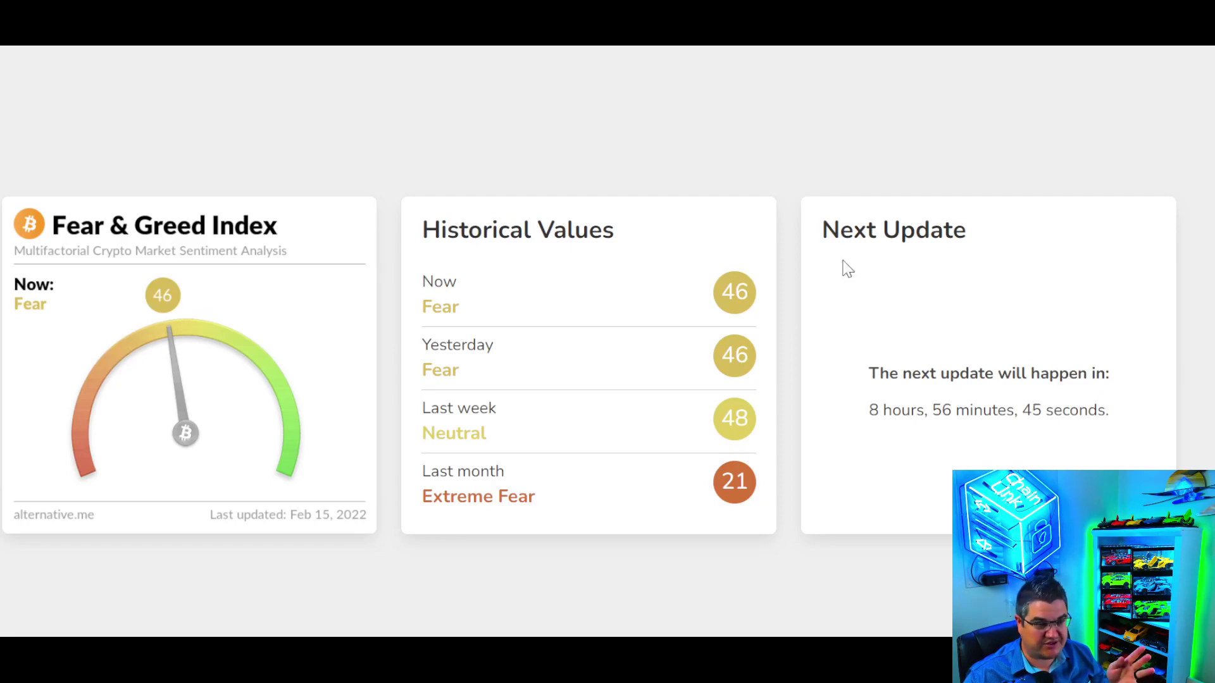
- Set the 'Crypto Fear & Greed Index Over Time' chart to the 1 year range
{"action": "scroll", "coordinate": [848, 269], "scroll_direction": "down", "scroll_amount": 15}
{"action": "scroll", "coordinate": [849, 273], "scroll_direction": "up", "scroll_amount": 6}
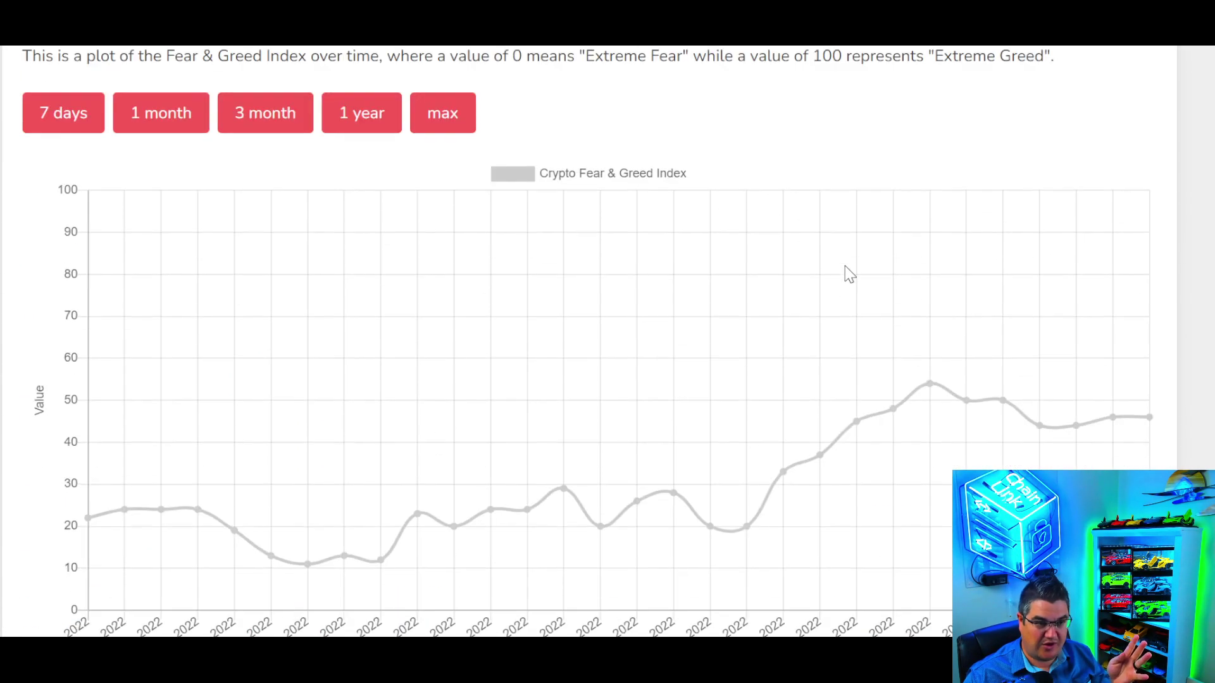
{"action": "scroll", "coordinate": [813, 279], "scroll_direction": "up", "scroll_amount": 2}
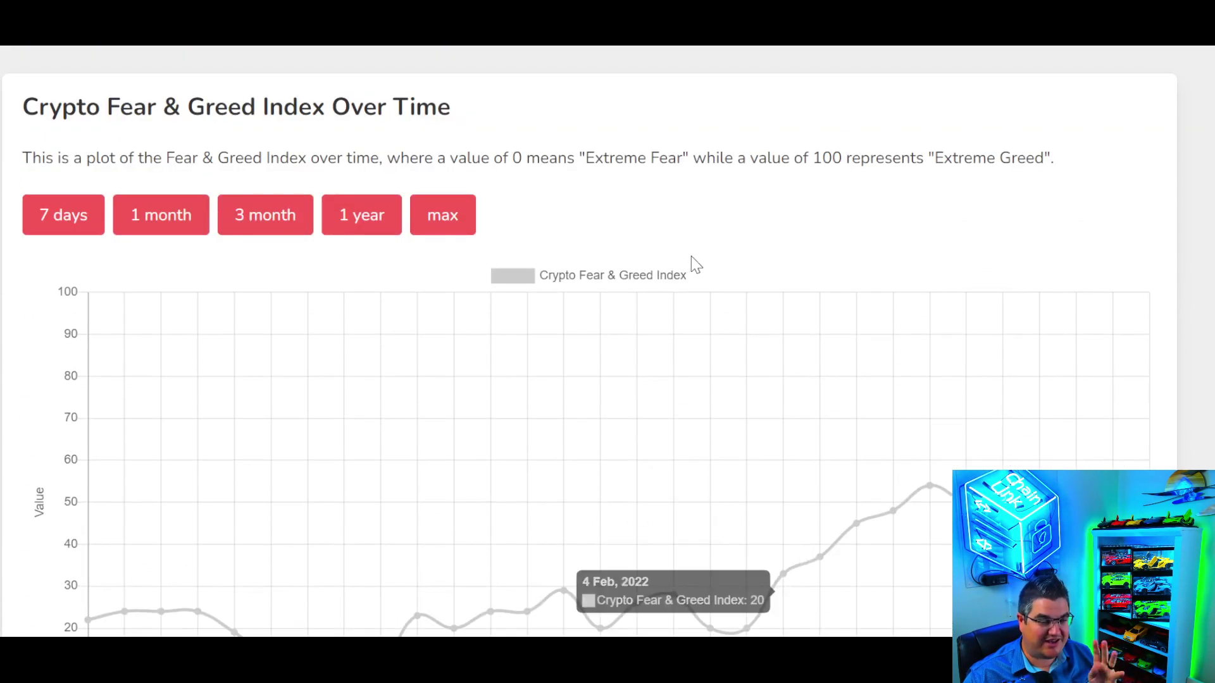
{"action": "left_click", "coordinate": [351, 231]}
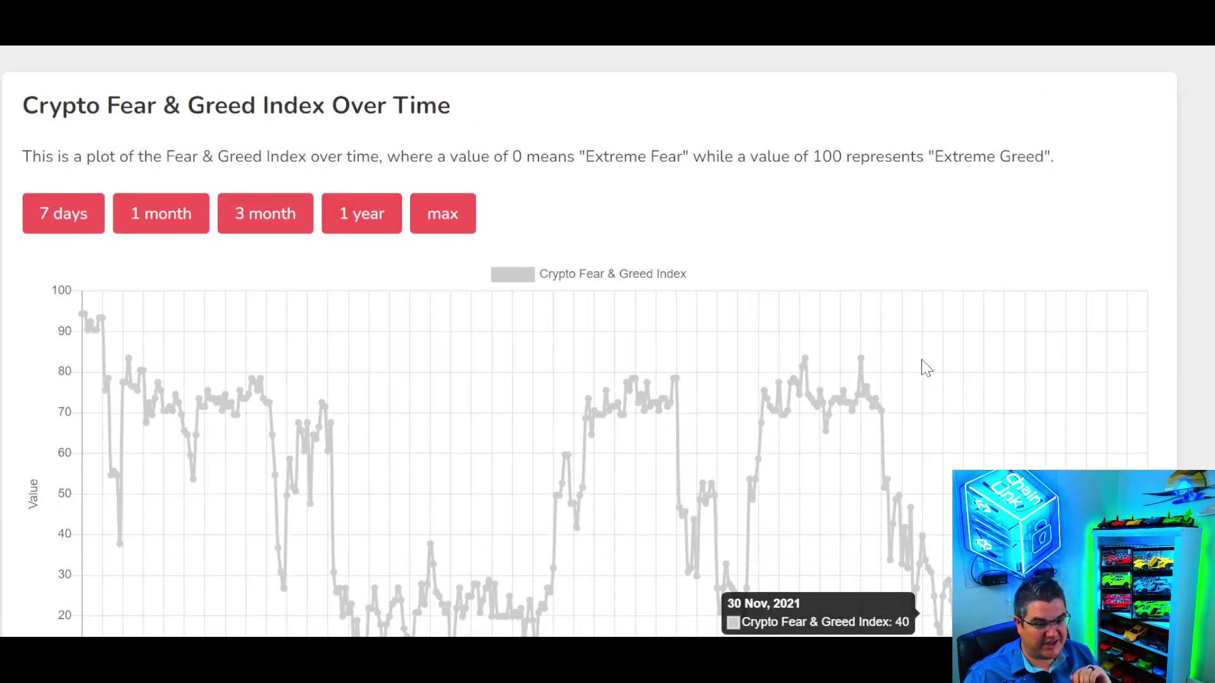
{"action": "scroll", "coordinate": [1013, 405], "scroll_direction": "down", "scroll_amount": 2}
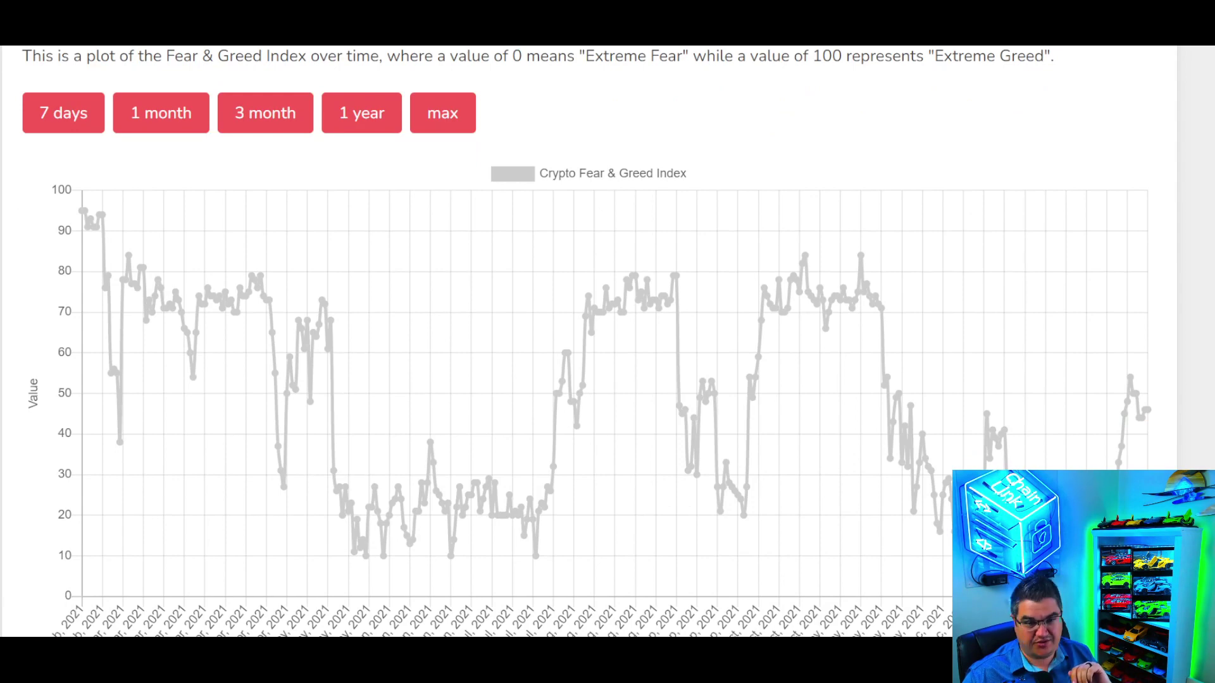
{"action": "scroll", "coordinate": [1071, 374], "scroll_direction": "down", "scroll_amount": 3}
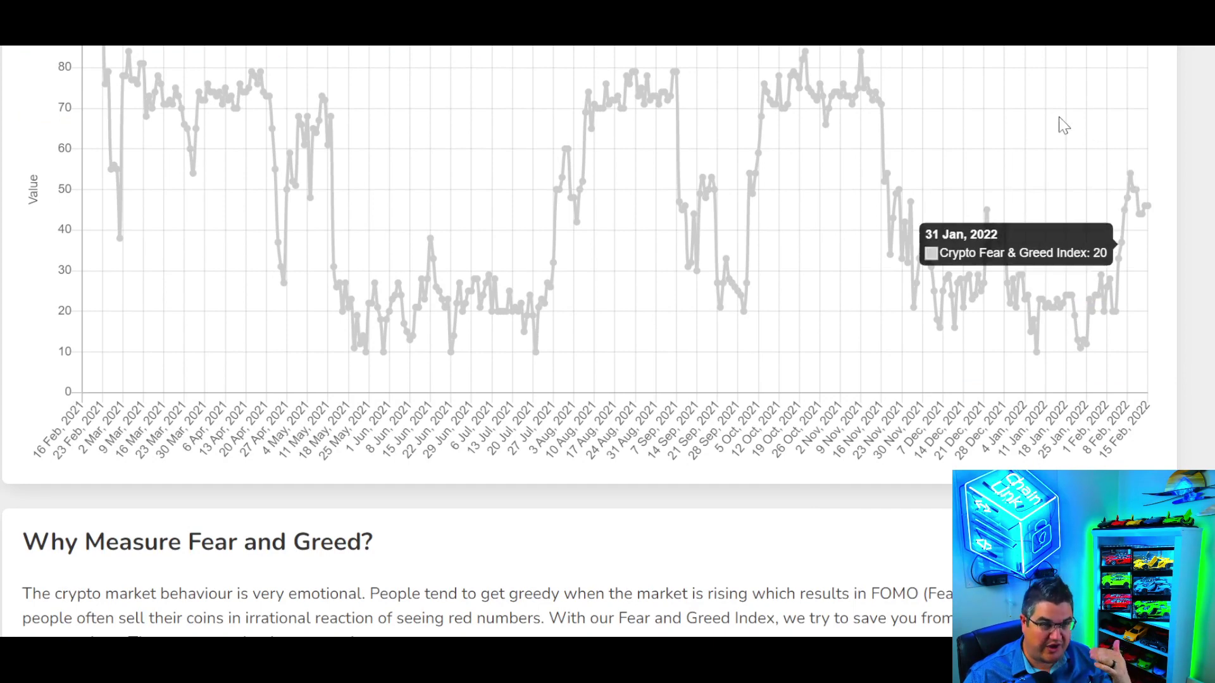
{"action": "scroll", "coordinate": [982, 112], "scroll_direction": "up", "scroll_amount": 2}
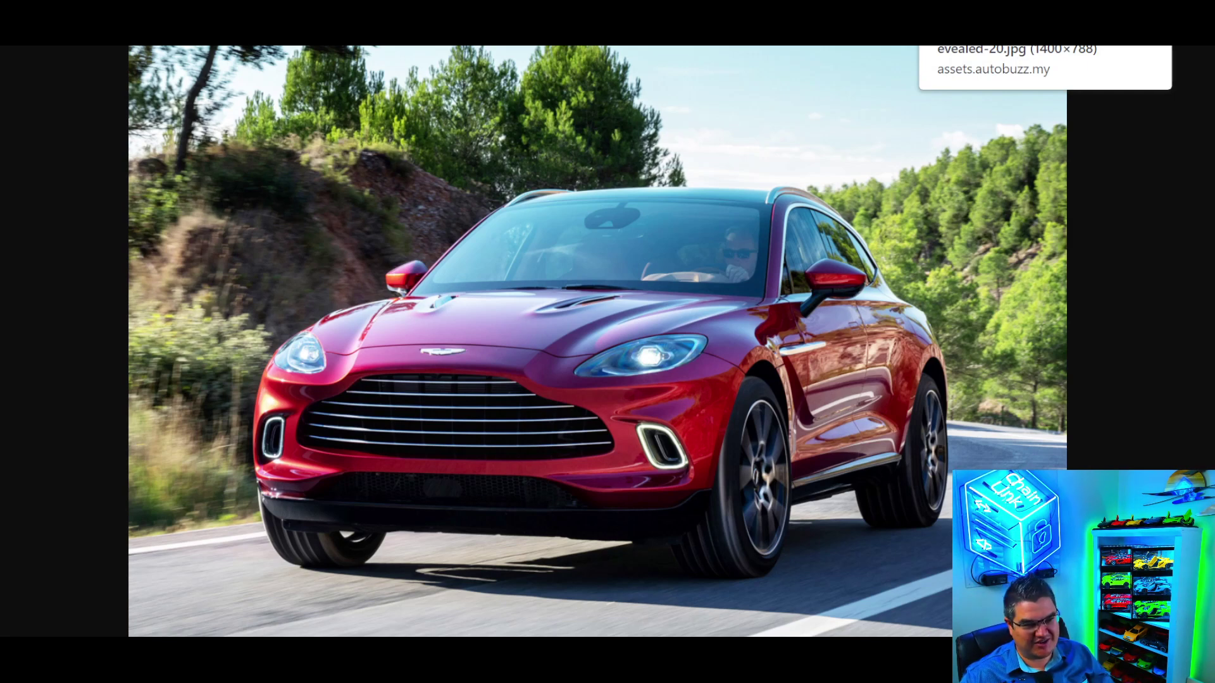
- Go to the next photo, a rear three-quarter view of the red Aston Martin DBX
{"action": "key", "text": "ctrl+Tab"}
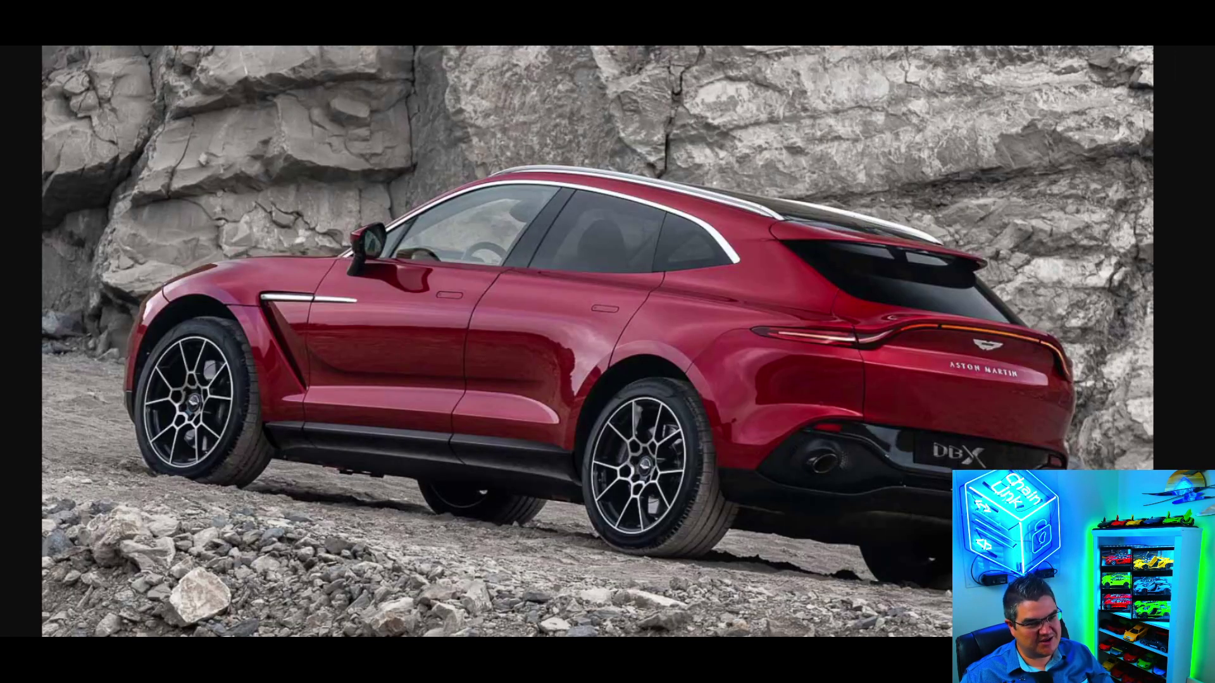